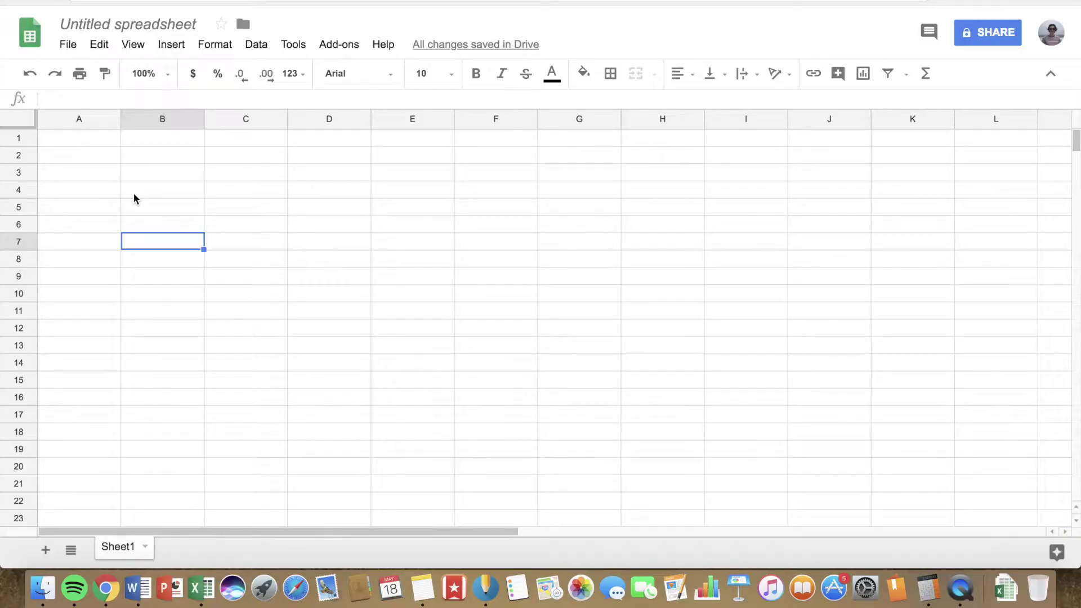
# - Enter the row labels Sales, EPS, Equity and FCF in cells A2 to A5
pyautogui.click(91, 160)
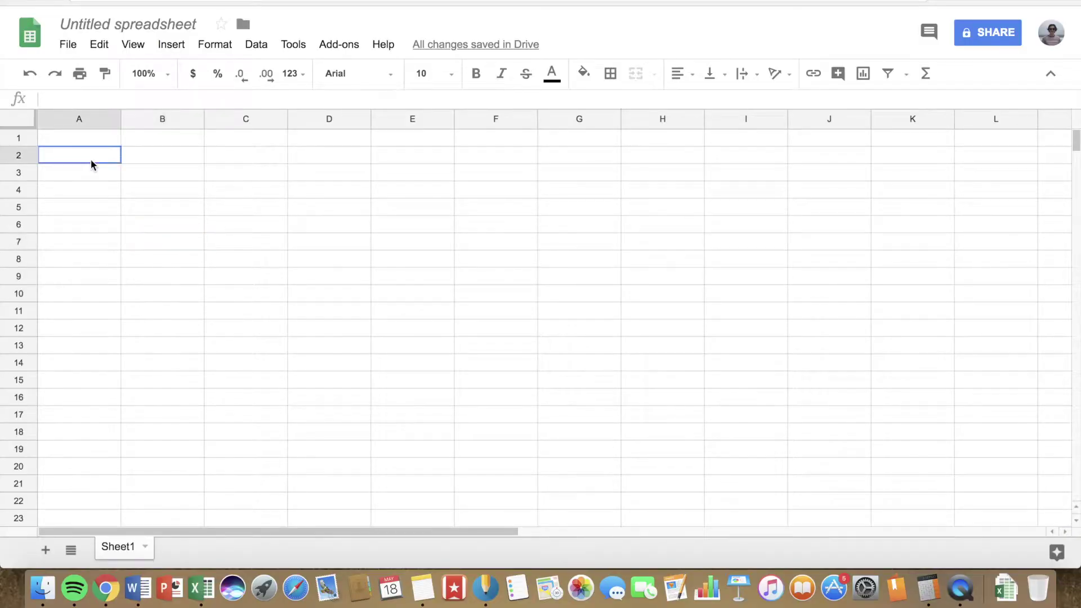
pyautogui.write('Sales')
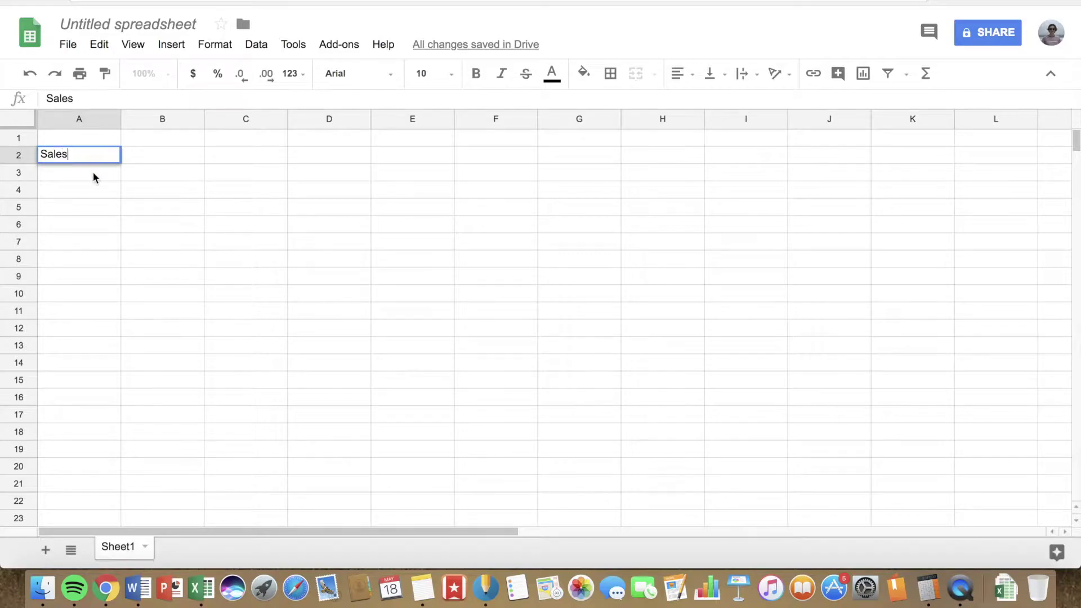
pyautogui.press('Return')
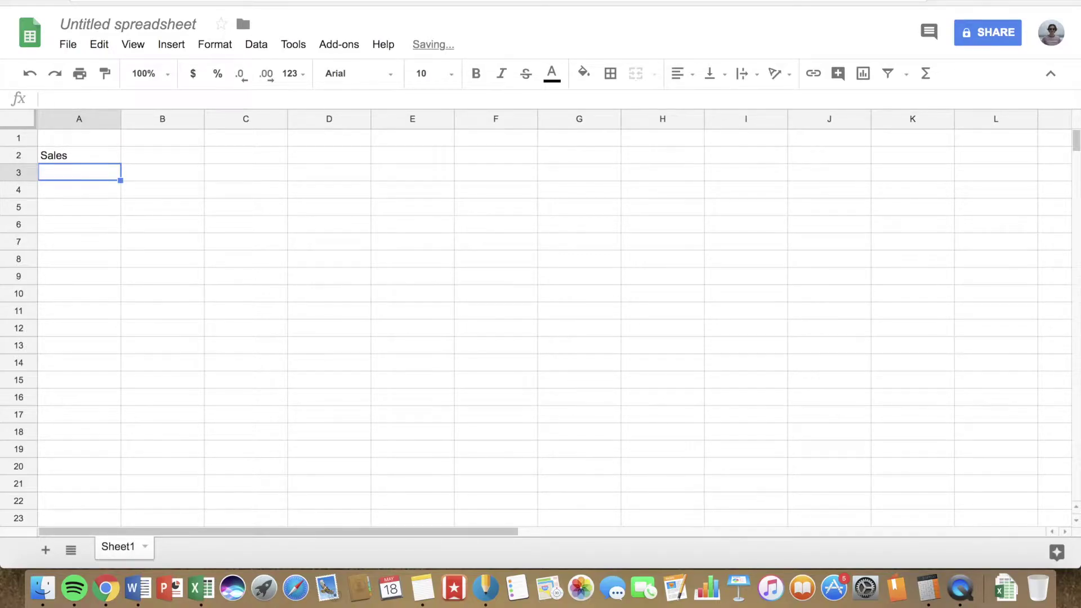
pyautogui.write('EPS')
pyautogui.press('Return')
pyautogui.write('Equity')
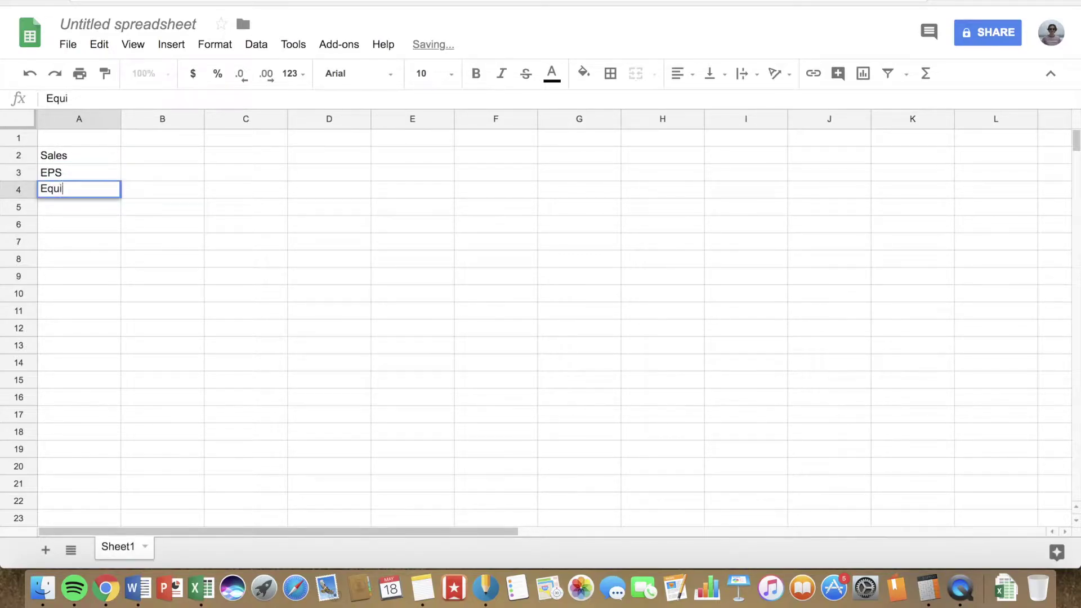
pyautogui.press('Return')
pyautogui.write('FCF')
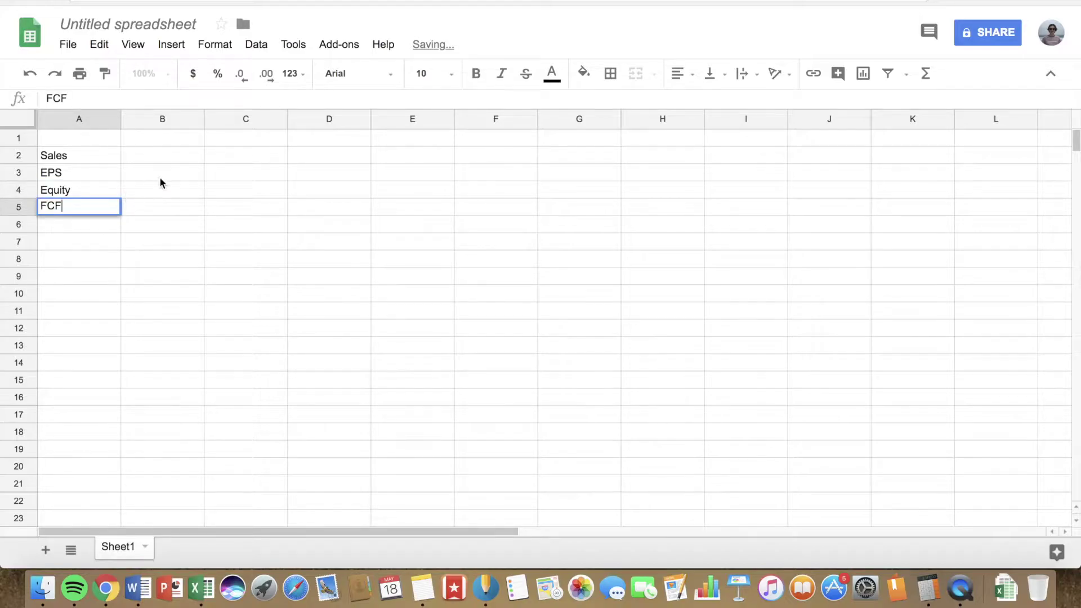
pyautogui.click(153, 177)
# - Fill row 1 with the year headers 2008 to 2018, starting in cell B1 and extending the series from 2008 and 2009
pyautogui.click(173, 142)
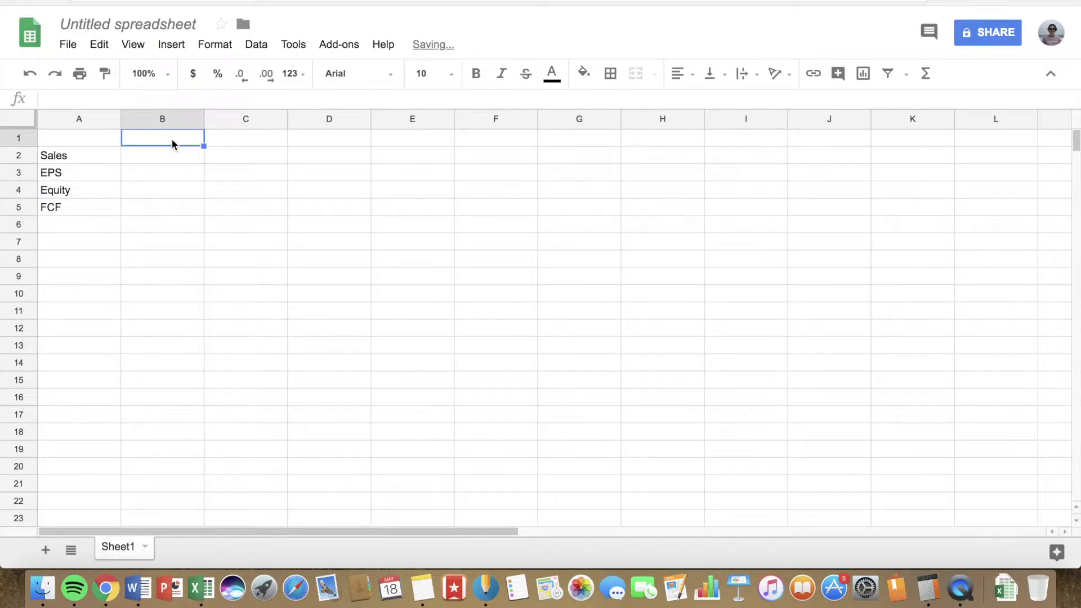
pyautogui.write('2008')
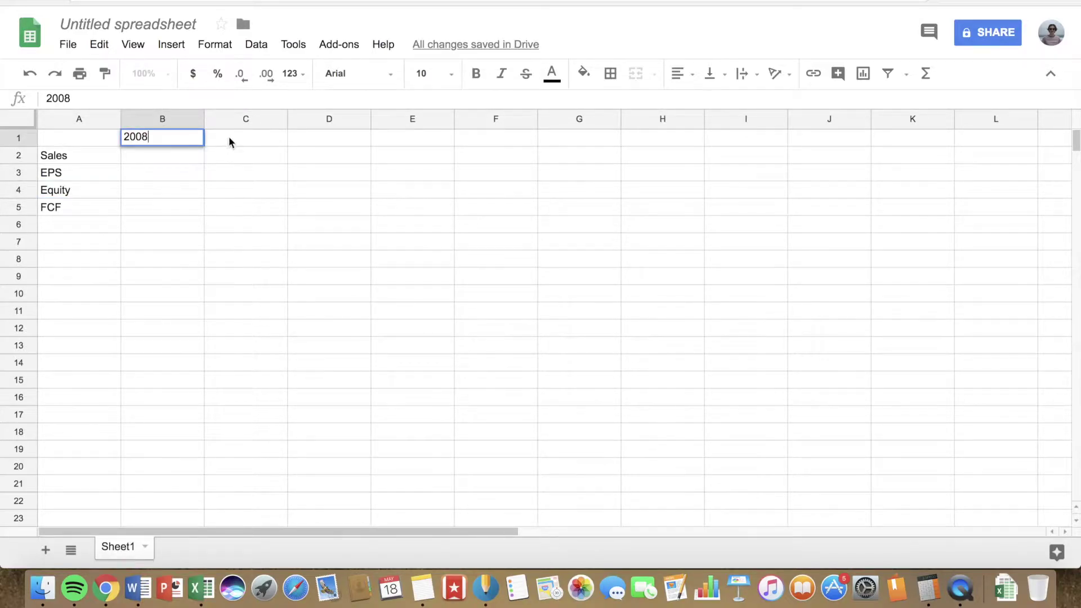
pyautogui.click(228, 138)
pyautogui.write('2009')
pyautogui.press('Return')
pyautogui.moveTo(198, 143); pyautogui.dragTo(591, 147)
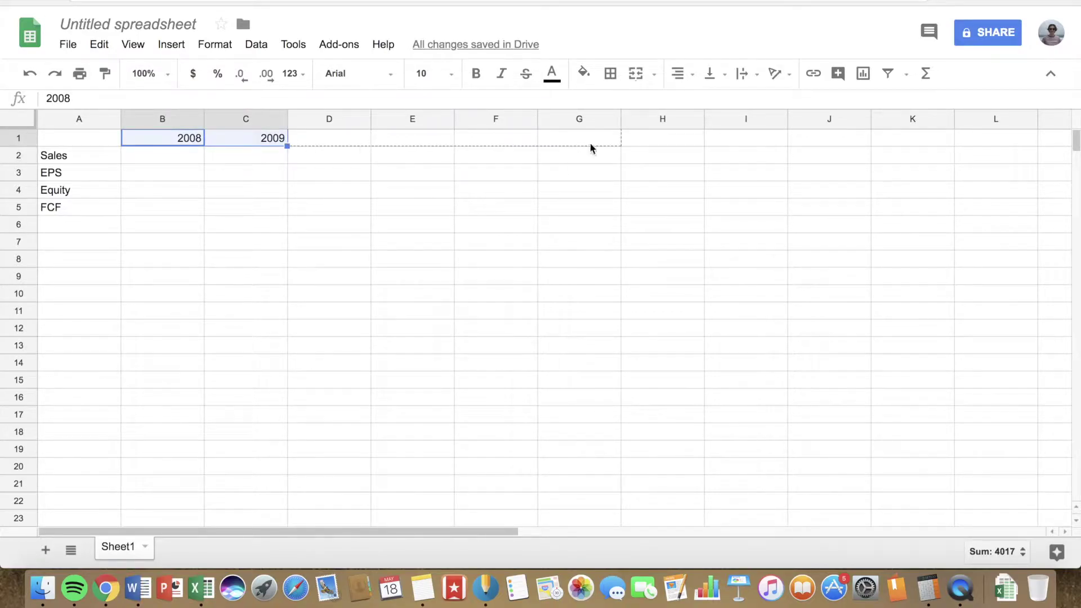
pyautogui.moveTo(724, 147); pyautogui.dragTo(732, 147)
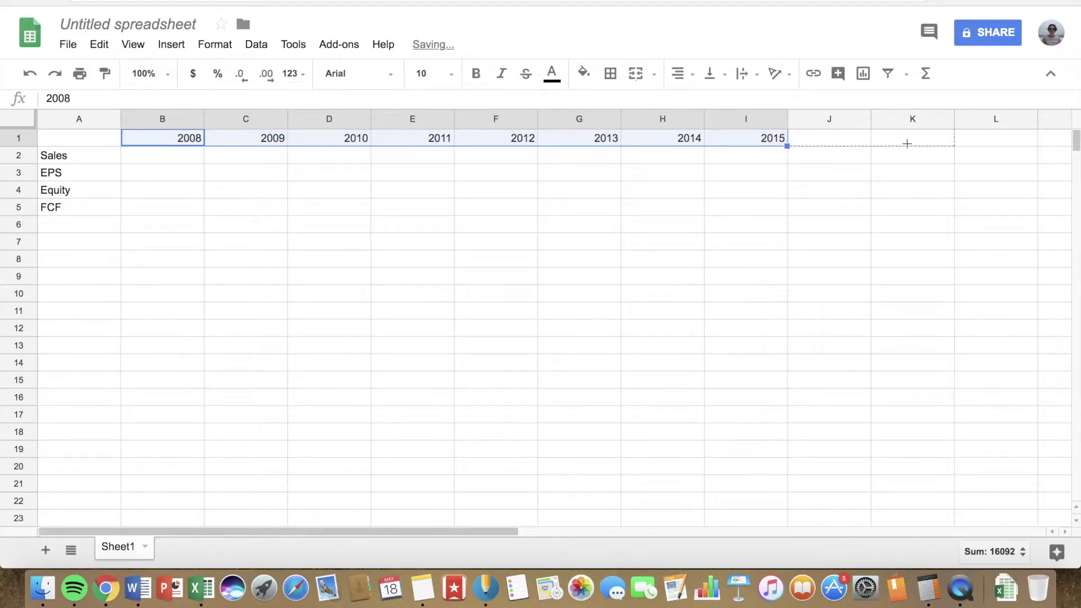
pyautogui.moveTo(979, 145); pyautogui.dragTo(982, 146)
pyautogui.click(1013, 190)
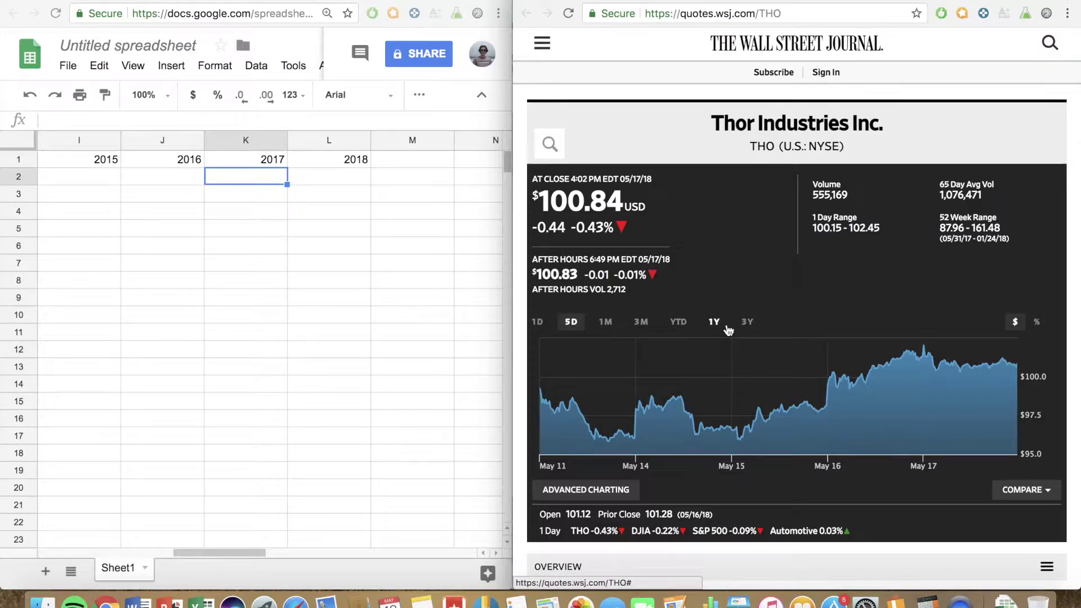
# - Open Thor Industries' income statement from the Wall Street Journal quote page and highlight the annual Sales/Revenue figures
pyautogui.scroll(-2, 728, 329)
pyautogui.scroll(3, 726, 315)
pyautogui.scroll(-5, 698, 259)
pyautogui.click(1044, 305)
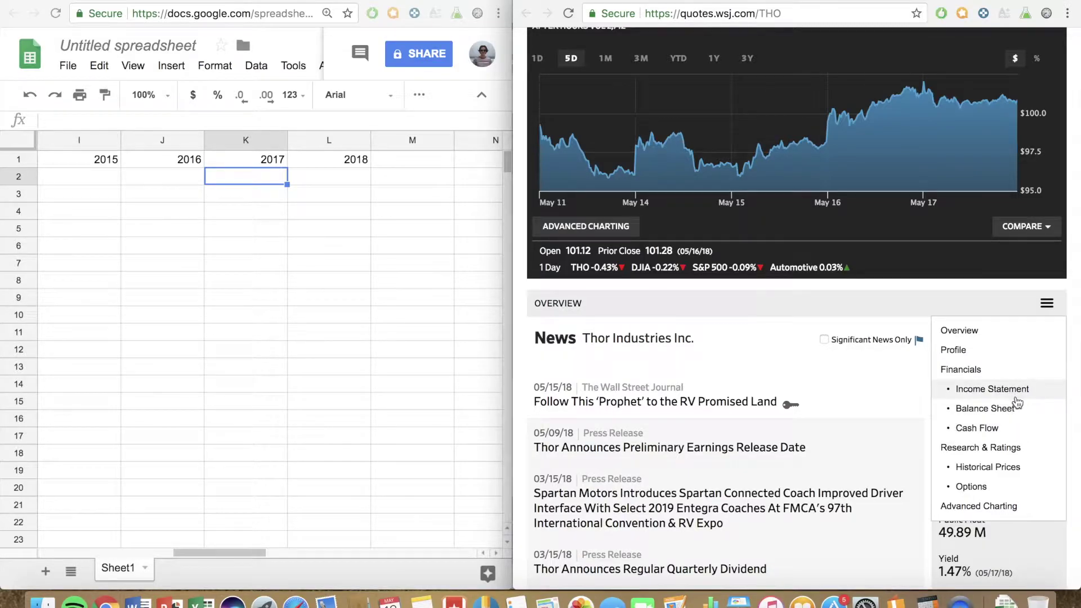
pyautogui.click(991, 389)
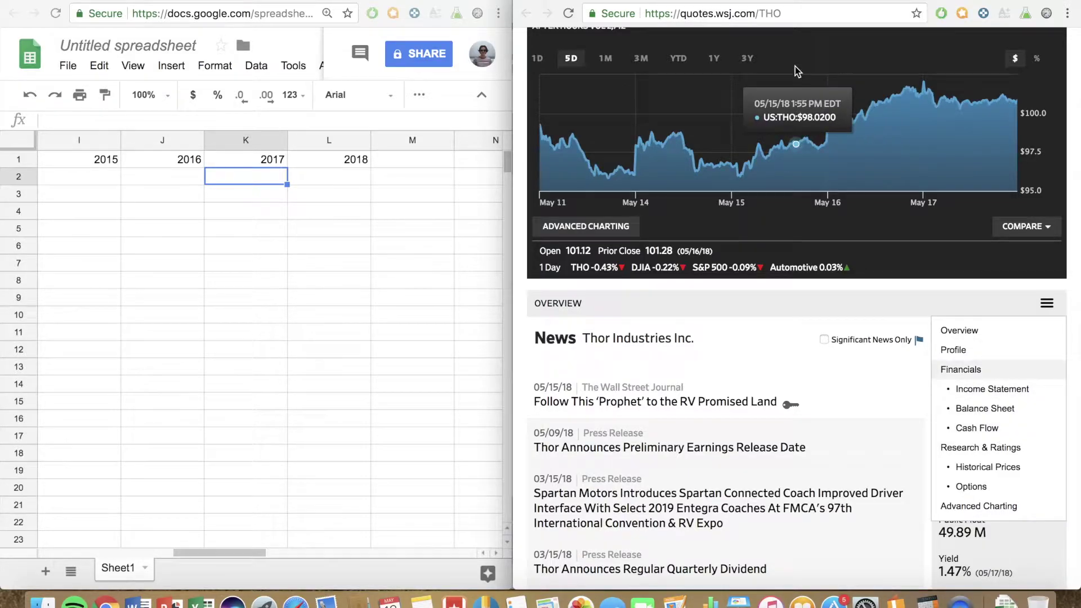
pyautogui.scroll(-3, 780, 390)
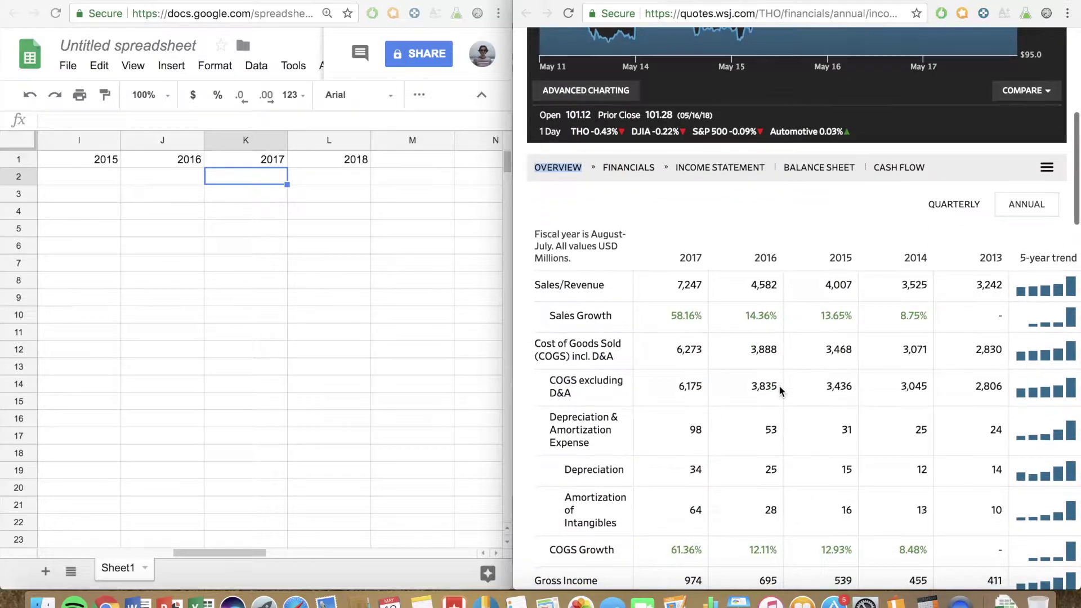
pyautogui.moveTo(538, 284); pyautogui.dragTo(966, 290)
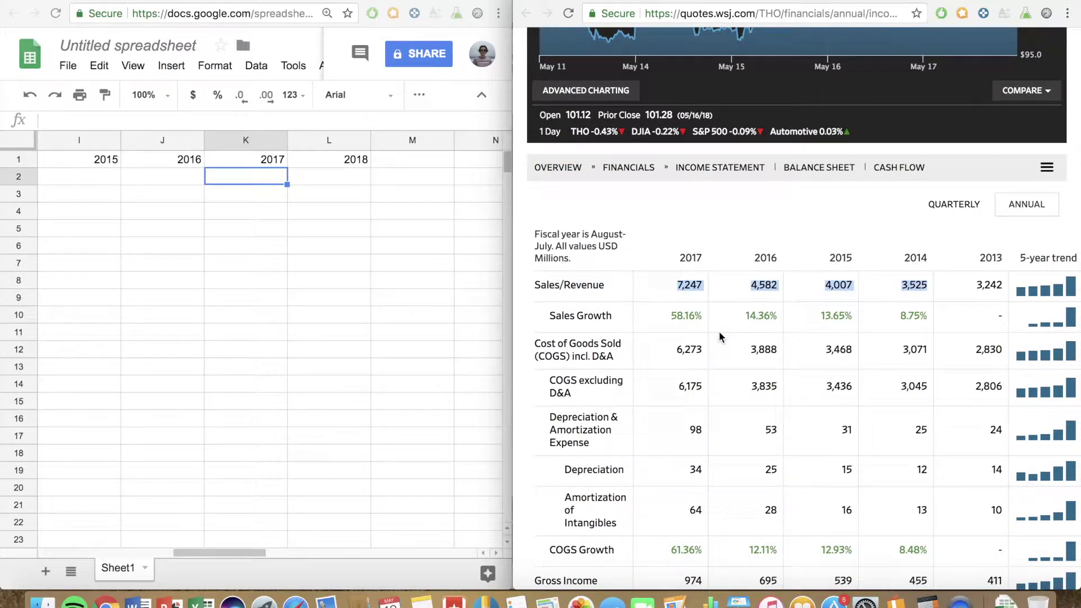
# - Locate the EPS (Diluted) row further down the income statement and highlight its yearly figures
pyautogui.scroll(-20, 856, 477)
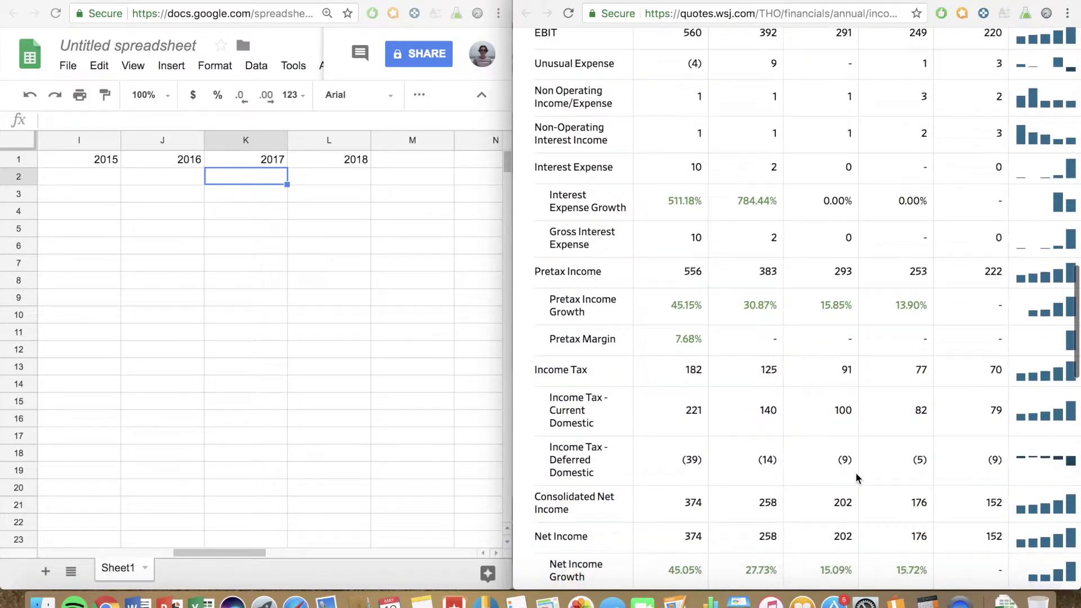
pyautogui.scroll(-5, 857, 476)
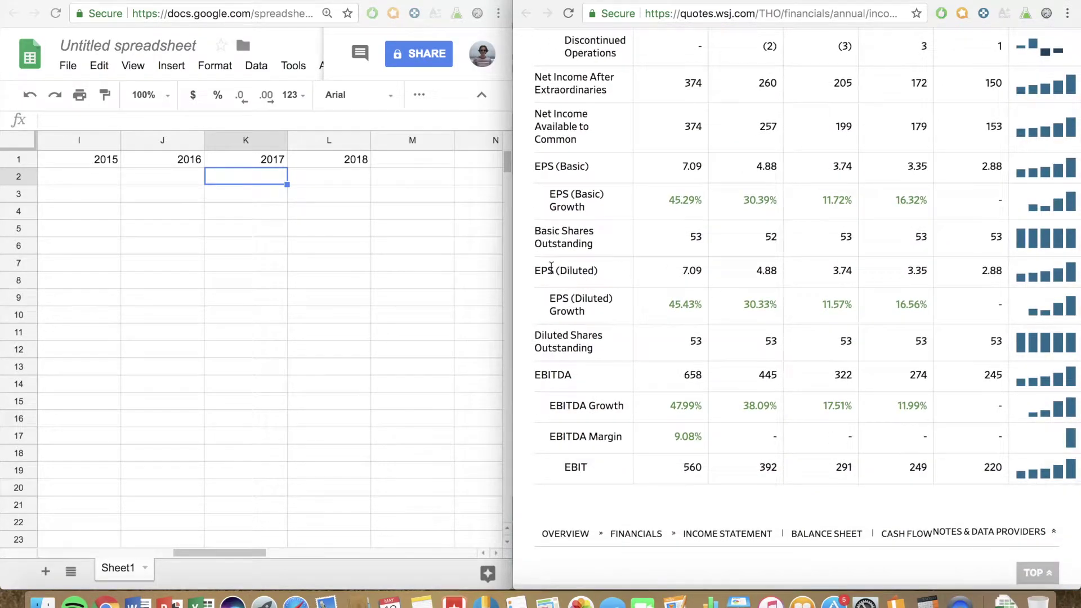
pyautogui.moveTo(537, 272); pyautogui.dragTo(1013, 283)
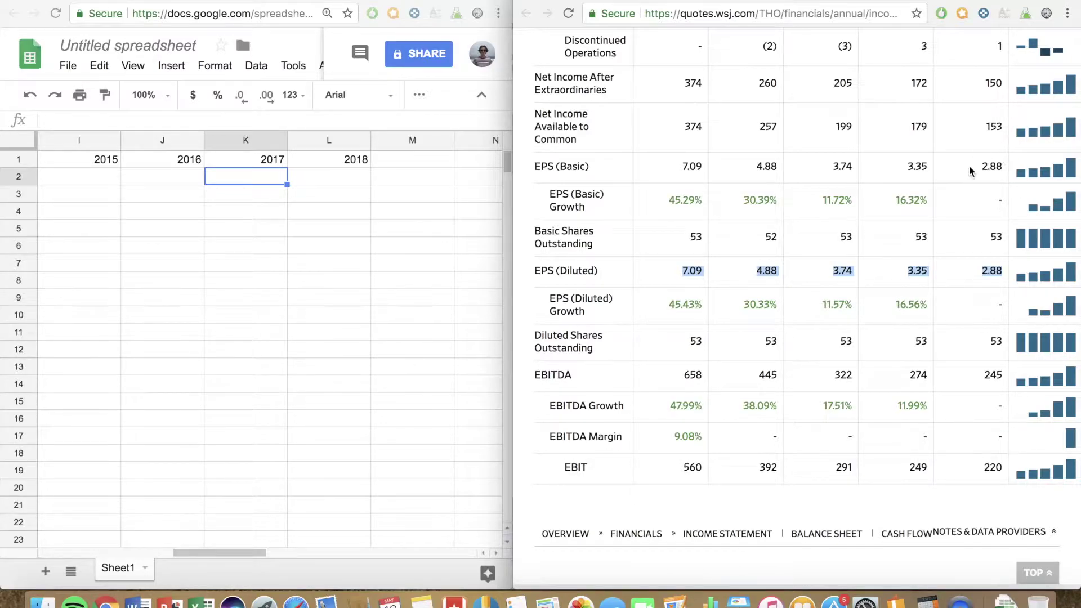
# - Open the balance sheet, expand Liabilities & Shareholders' Equity and highlight the Total Equity figures
pyautogui.scroll(10, 871, 252)
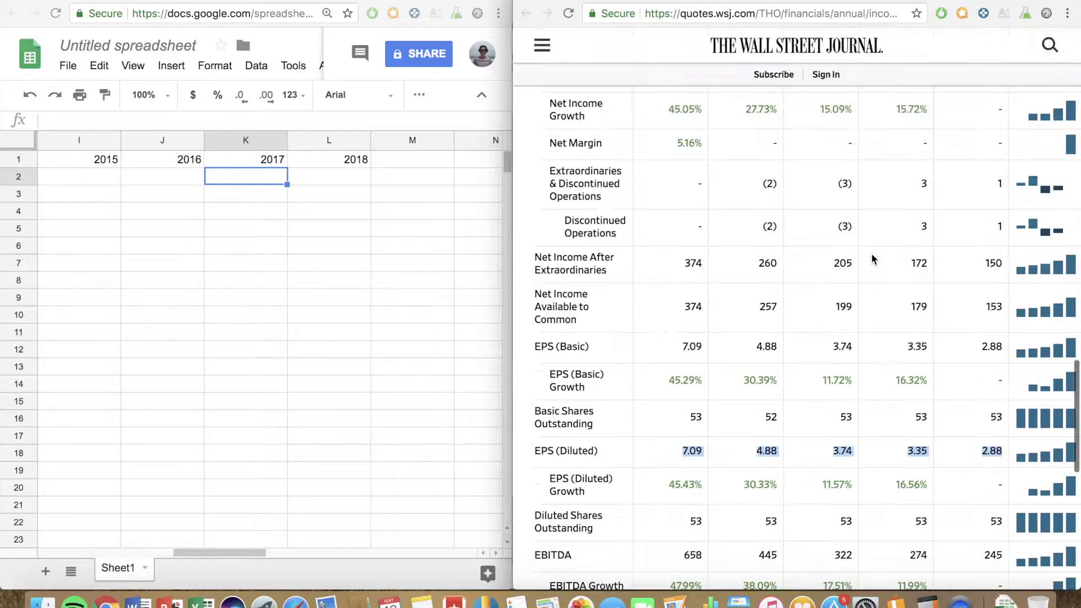
pyautogui.scroll(-20, 803, 303)
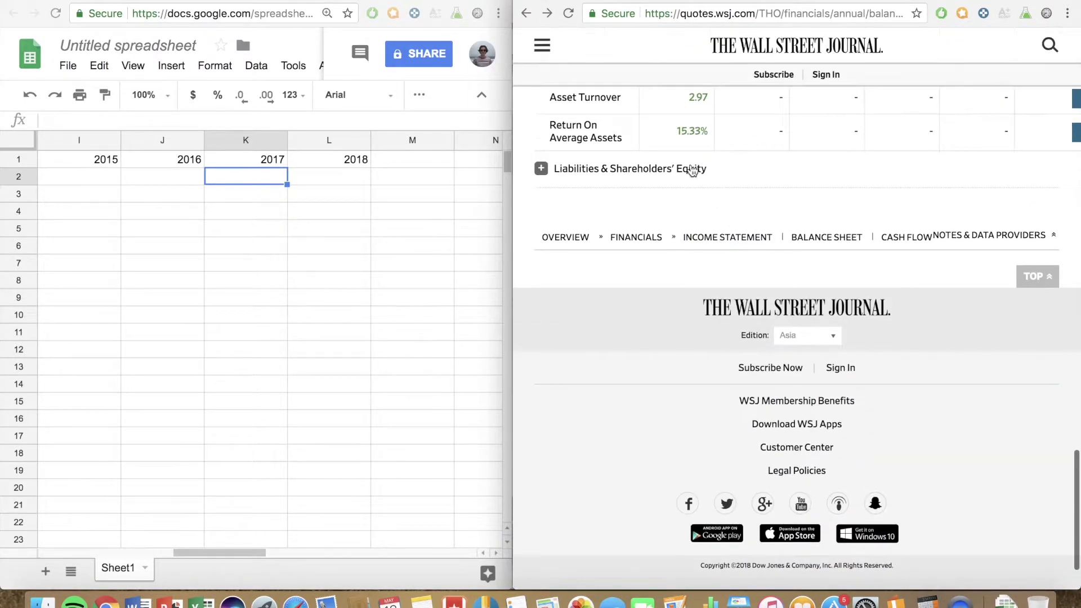
pyautogui.click(690, 168)
pyautogui.scroll(-15, 699, 306)
pyautogui.scroll(-8, 701, 306)
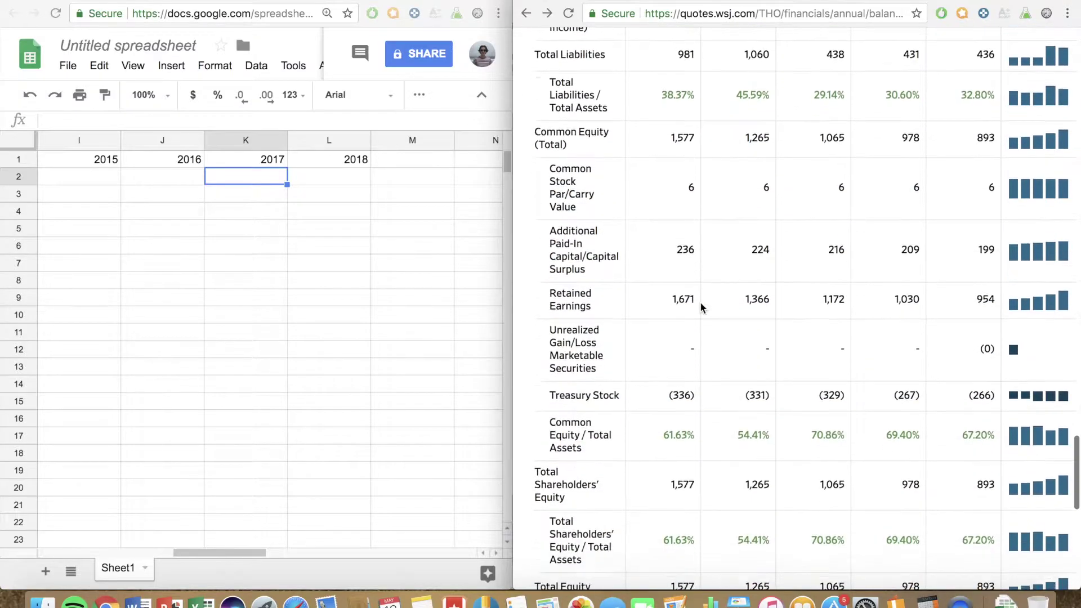
pyautogui.moveTo(670, 335); pyautogui.dragTo(927, 339)
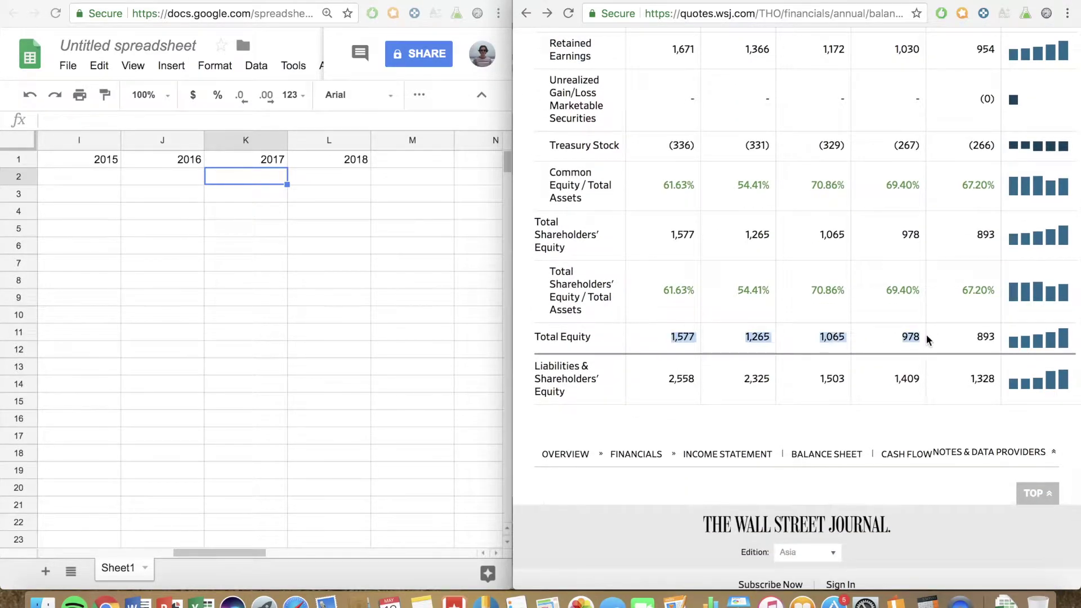
# - Open the cash flow statement and highlight the yearly Free Cash Flow figures
pyautogui.click(906, 454)
pyautogui.scroll(-15, 850, 335)
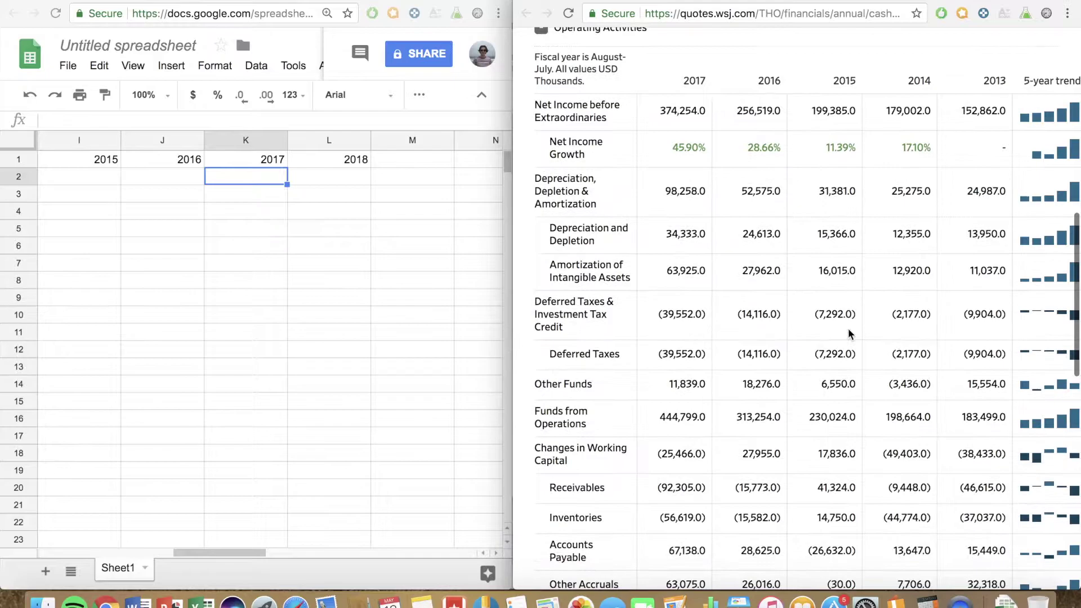
pyautogui.click(624, 140)
pyautogui.scroll(-12, 666, 252)
pyautogui.scroll(2, 666, 252)
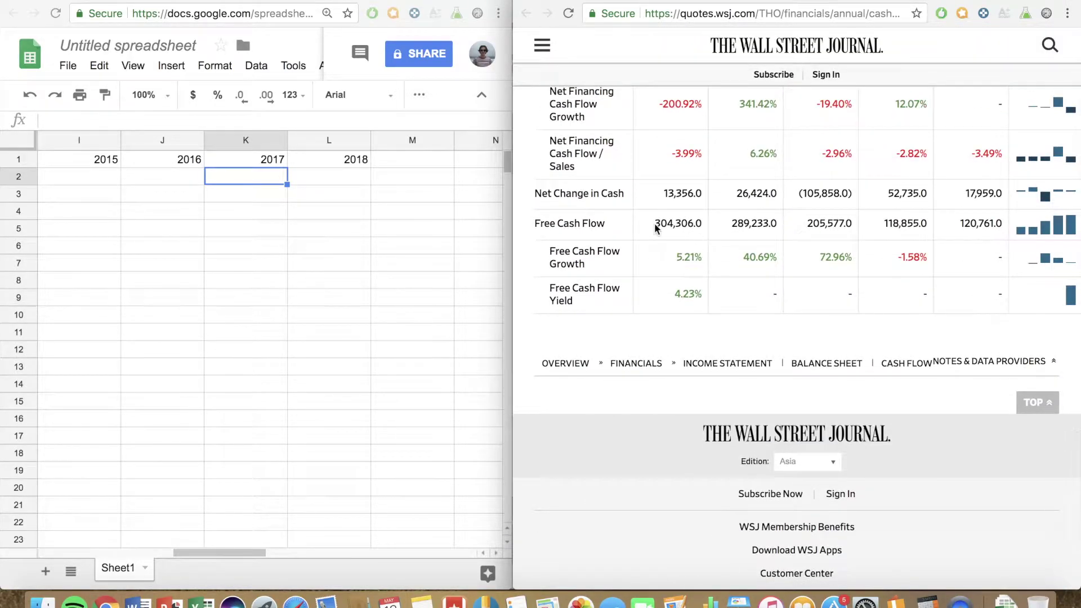
pyautogui.moveTo(655, 224); pyautogui.dragTo(969, 240)
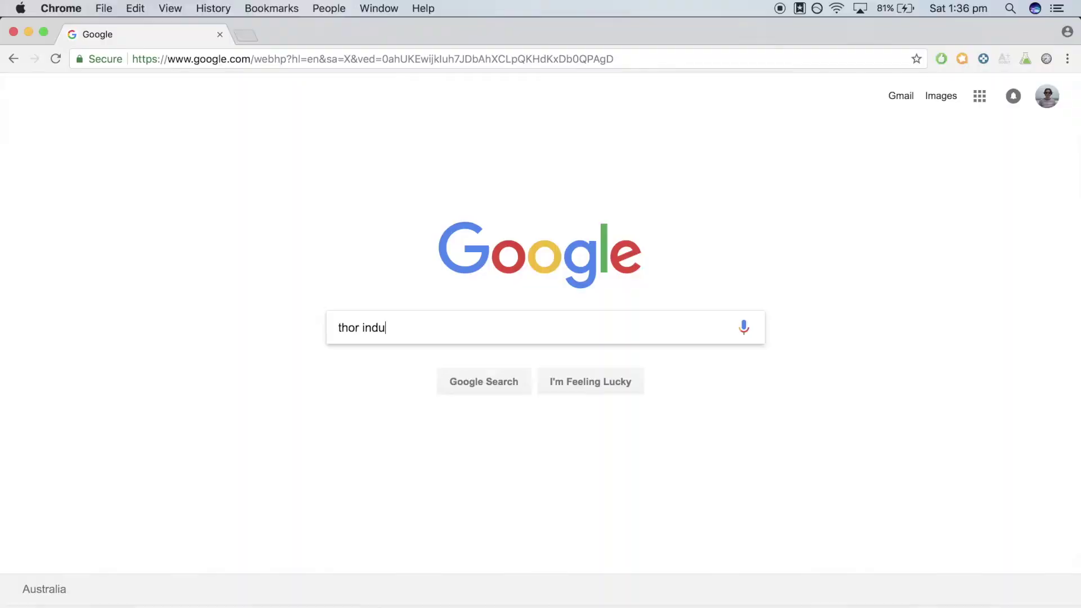
# - Search Google for "thor industries investor relations" and open the Thor Industries IR Home page
pyautogui.write('s')
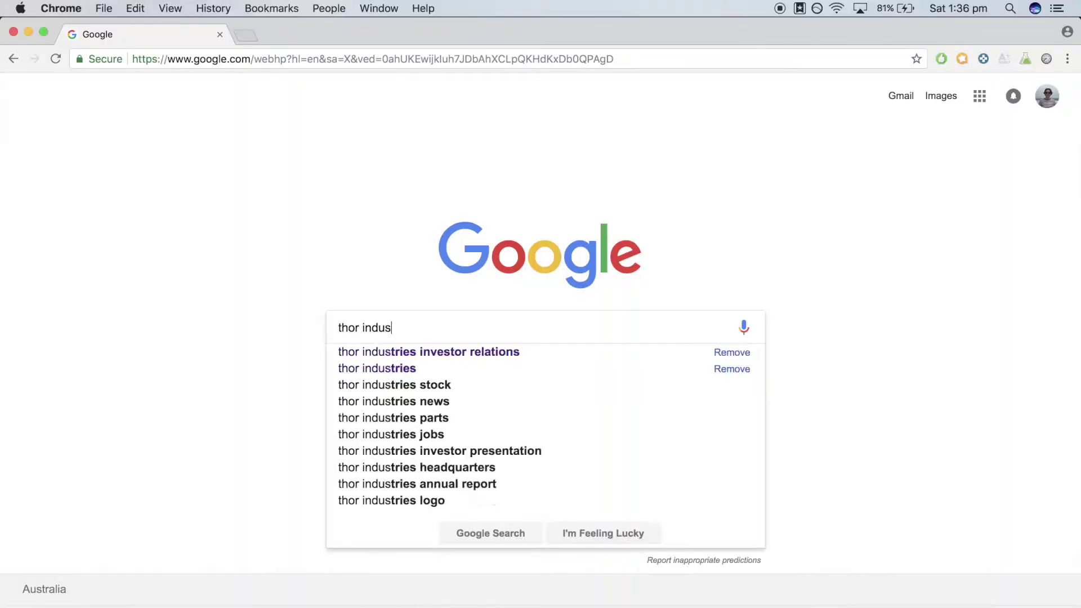
pyautogui.press('Down')
pyautogui.press('Return')
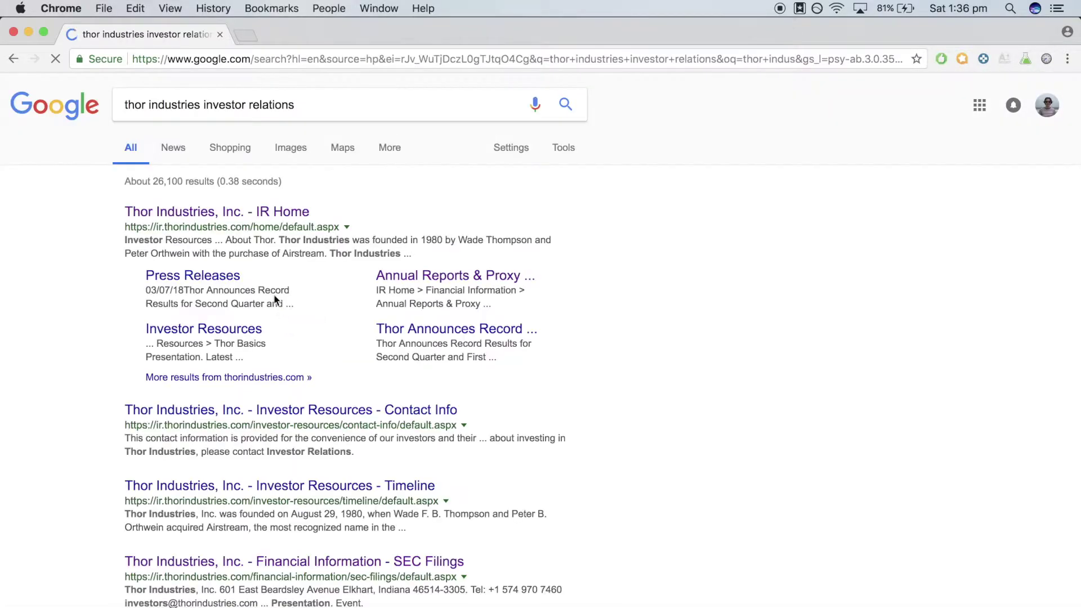
pyautogui.click(266, 213)
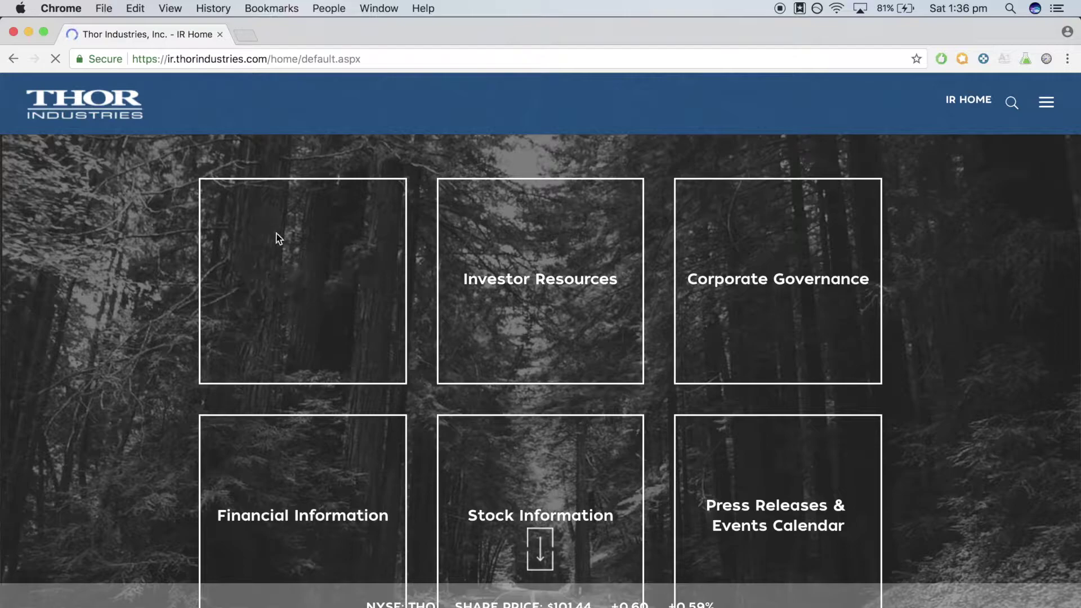
# - Open the Annual Reports & Proxy Statements page under Financial Information and bring up the 2012 annual report
pyautogui.scroll(-2, 349, 366)
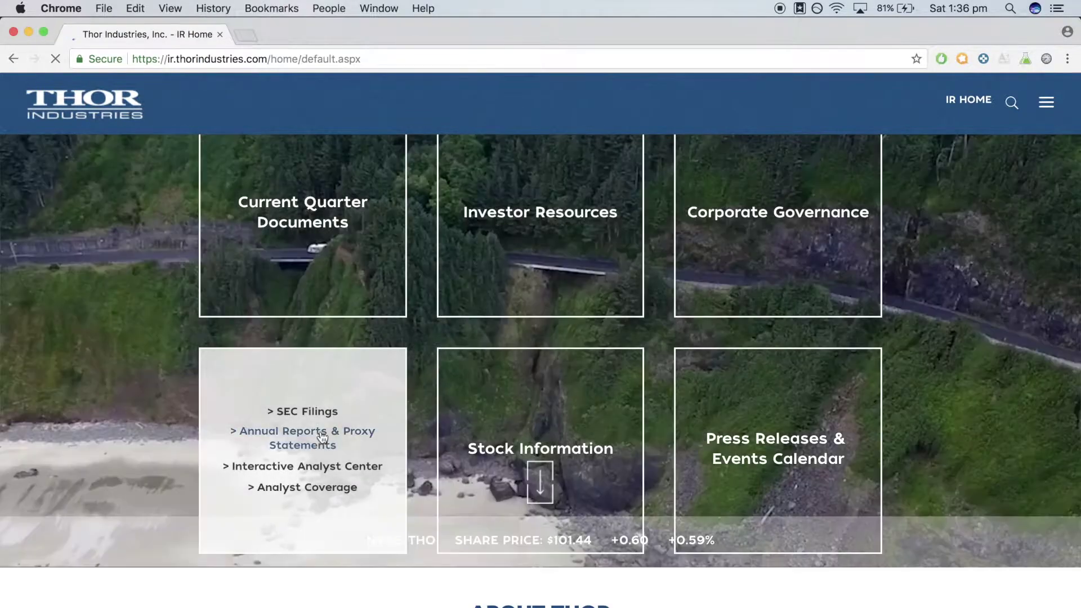
pyautogui.click(321, 439)
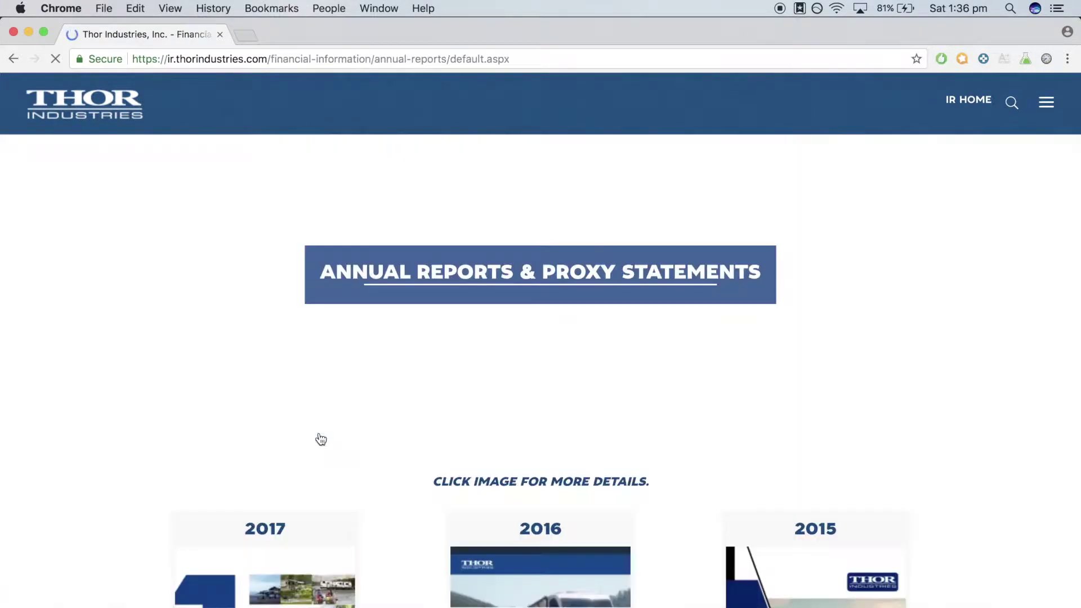
pyautogui.scroll(-5, 323, 444)
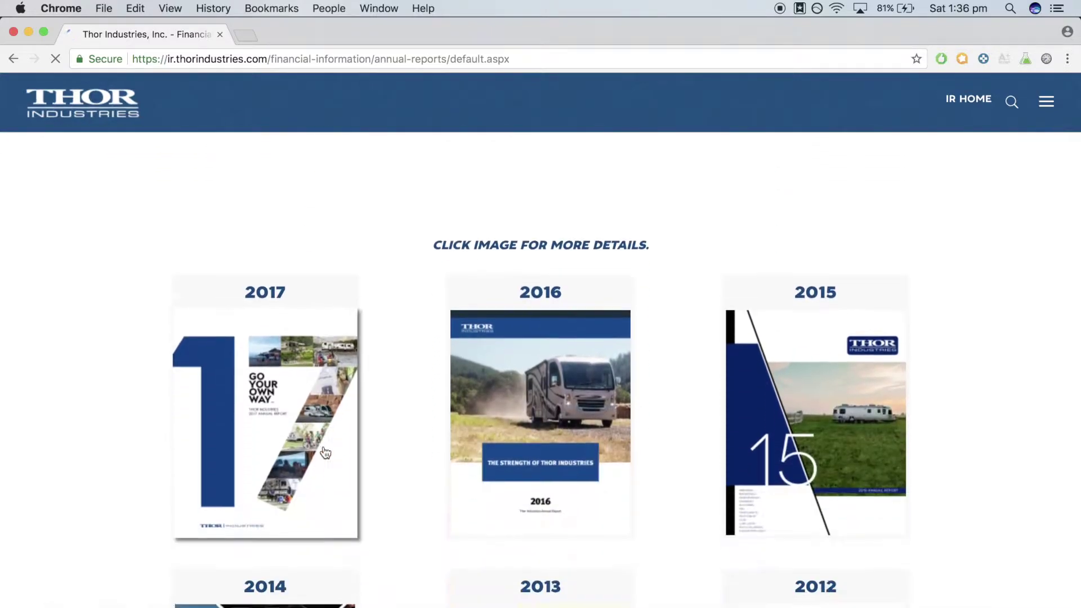
pyautogui.scroll(-10, 326, 452)
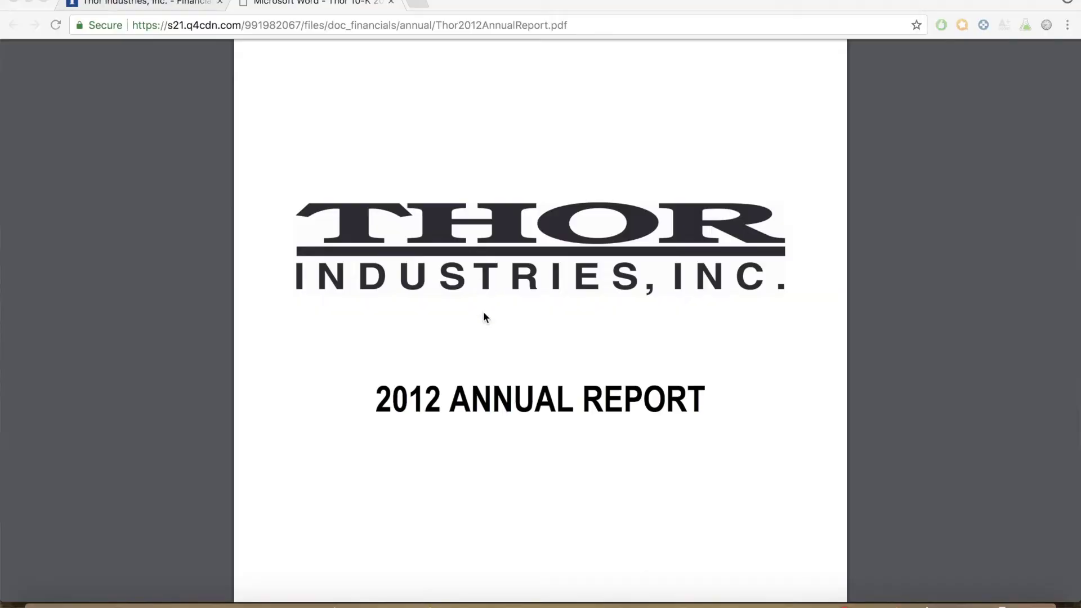
# - Go through the 2012 annual report PDF to the Consolidated Balance Sheets for July 31, 2012 and 2011
pyautogui.scroll(-15, 483, 314)
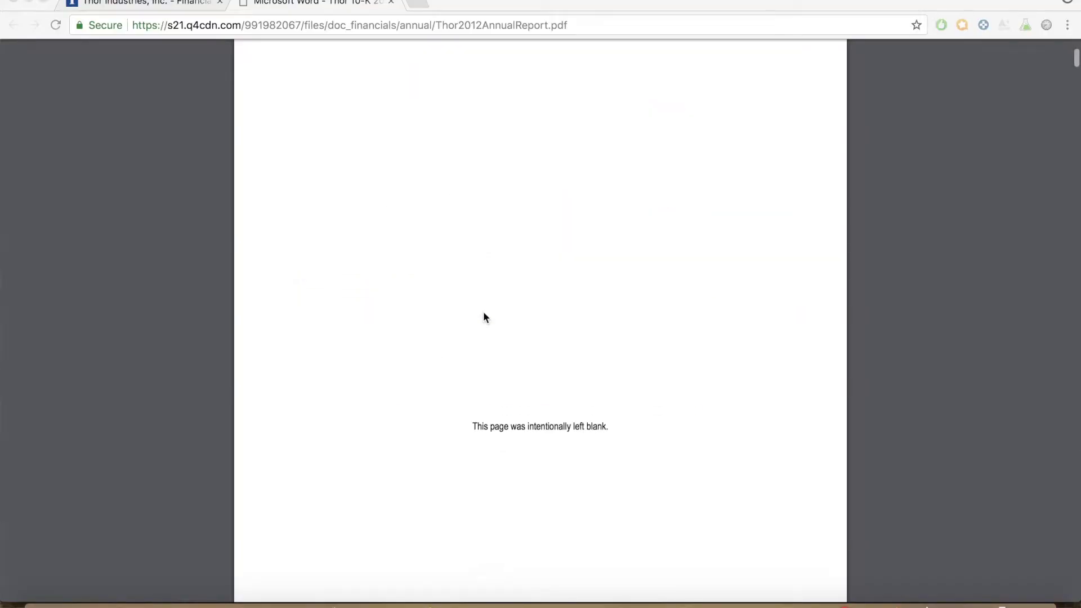
pyautogui.scroll(-15, 483, 315)
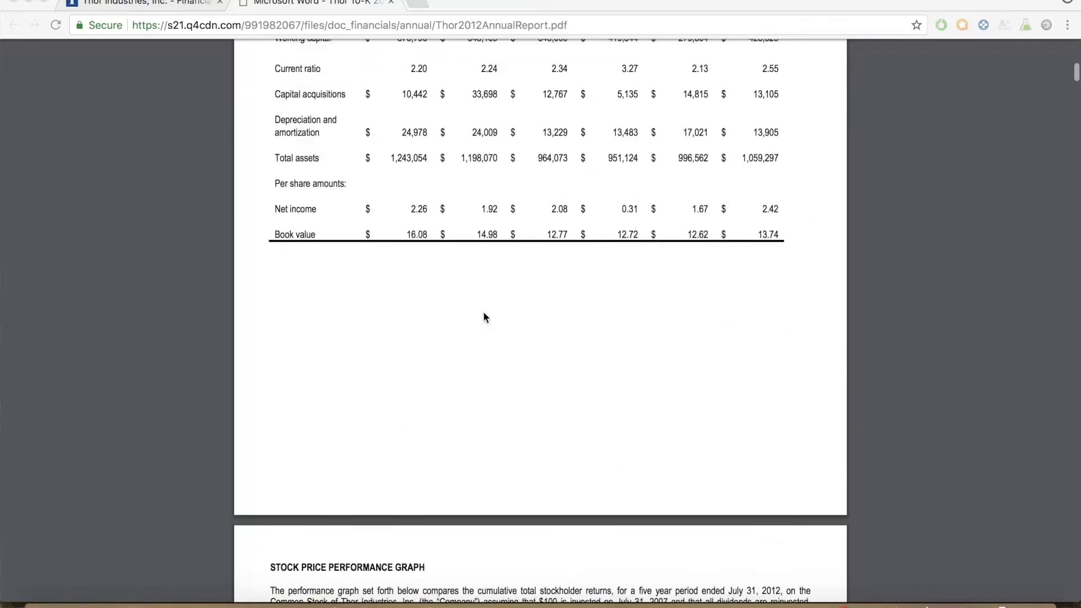
pyautogui.scroll(-20, 483, 315)
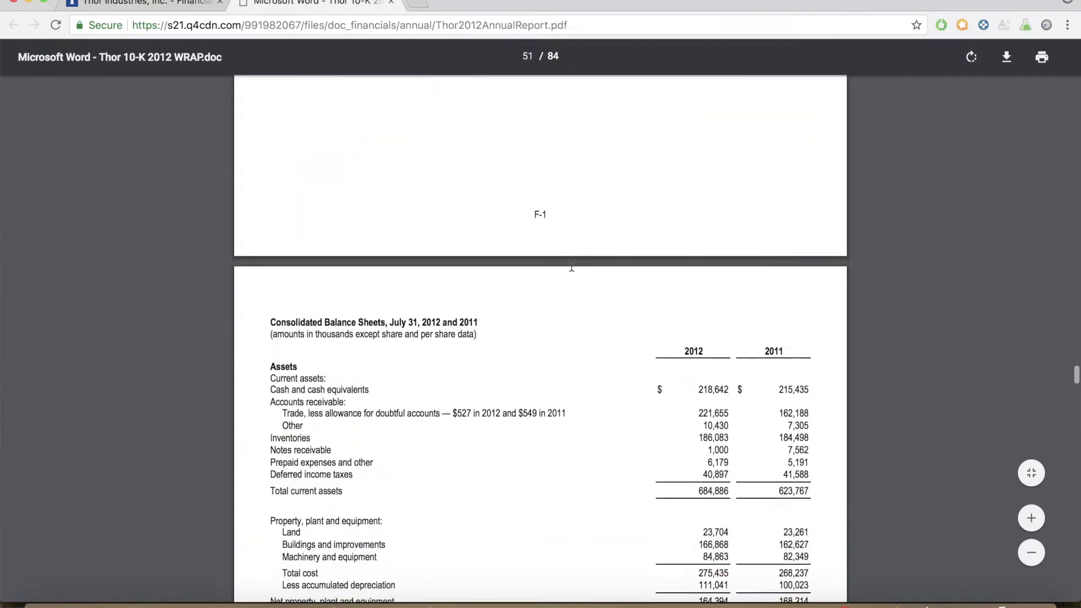
pyautogui.scroll(-1, 571, 265)
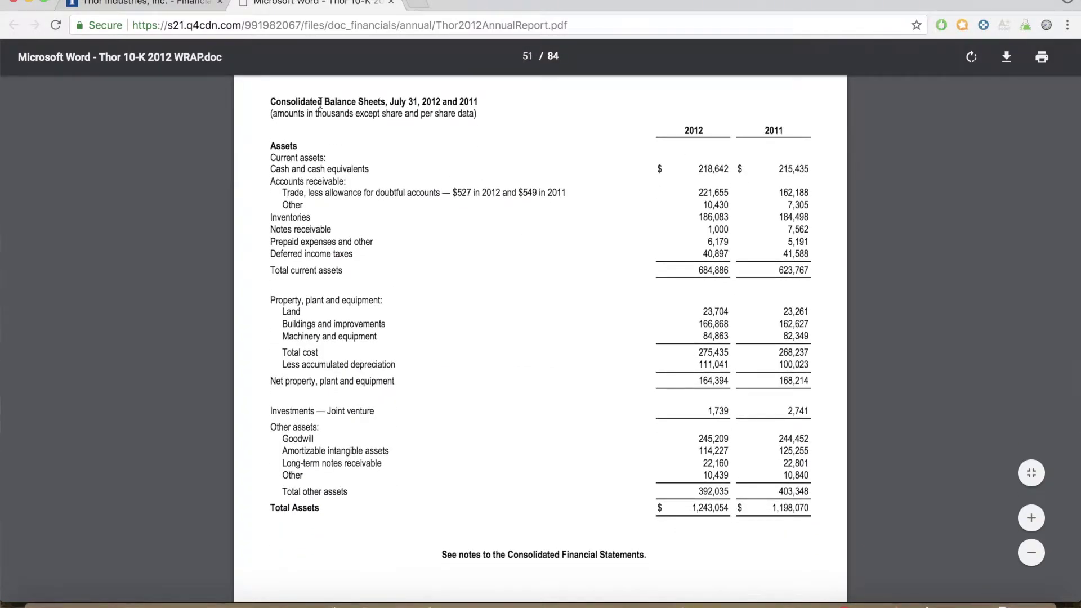
# - Find Total stockholders' equity in the 2012 report's consolidated balance sheets and highlight its 2012 and 2011 figures
pyautogui.moveTo(323, 102); pyautogui.dragTo(385, 103)
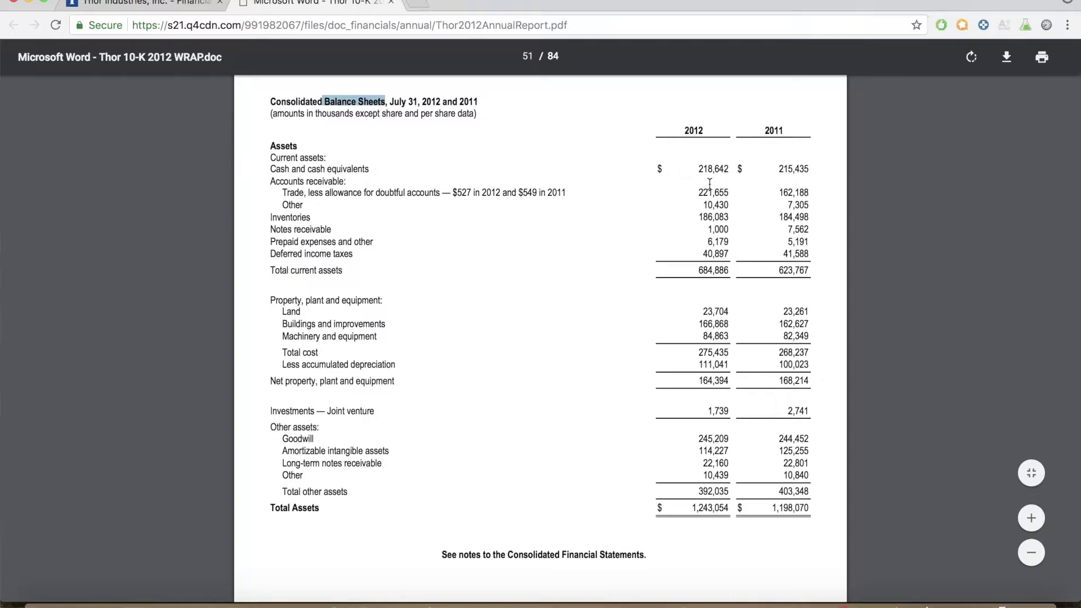
pyautogui.scroll(-14, 680, 356)
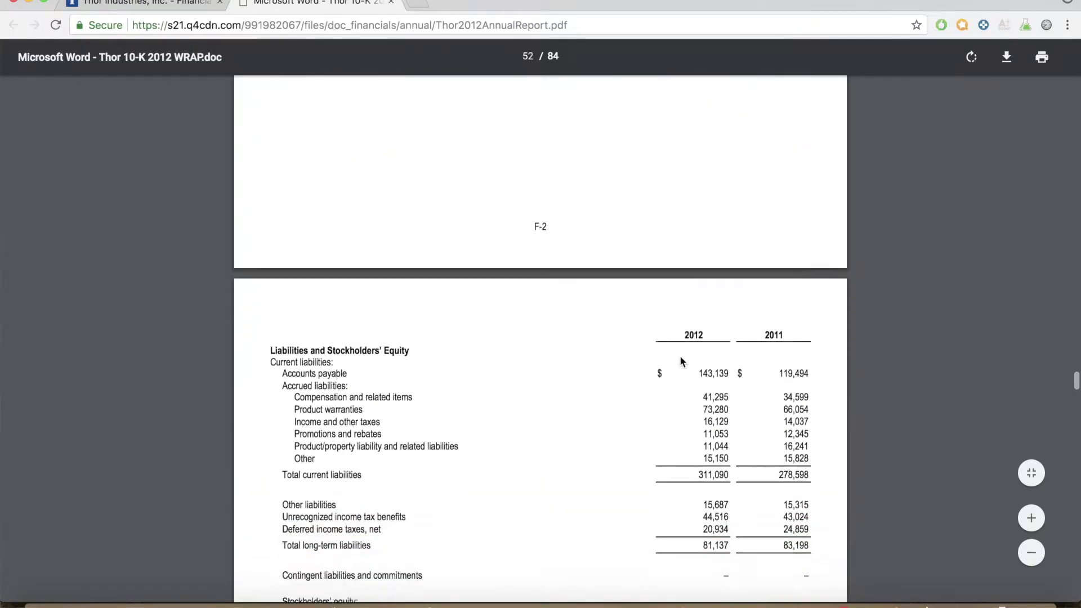
pyautogui.scroll(-1, 680, 359)
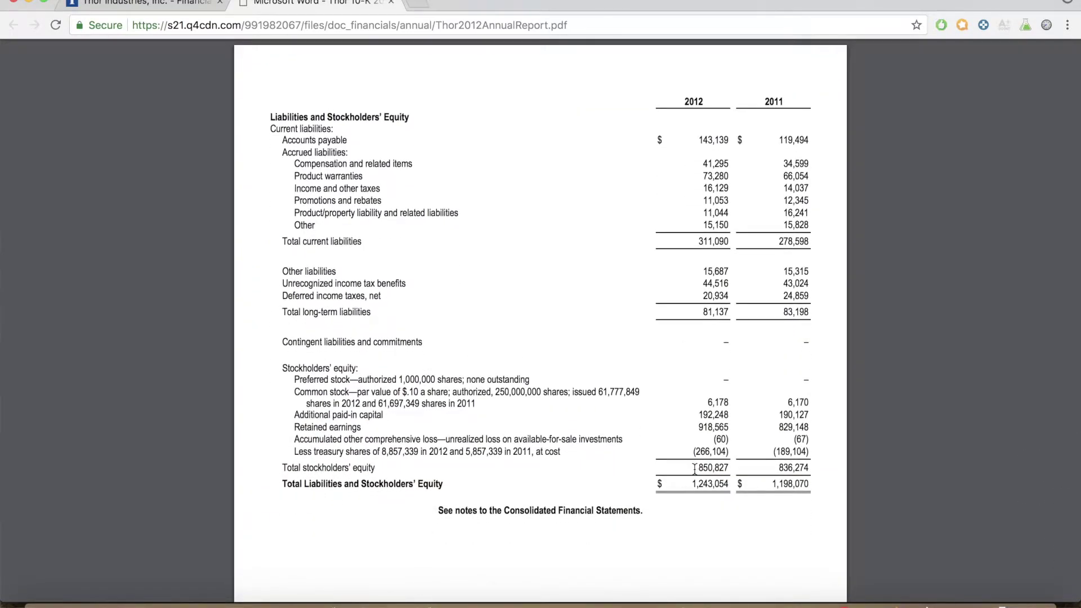
pyautogui.moveTo(735, 469); pyautogui.dragTo(812, 468)
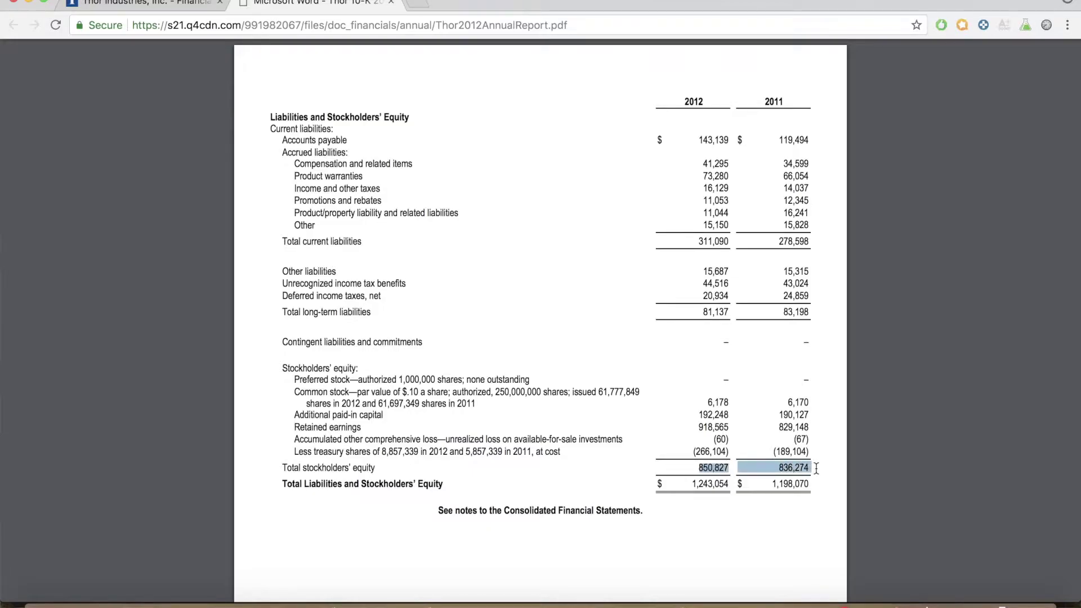
pyautogui.click(816, 469)
# - Move on to the Consolidated Statements of Income and highlight the Net sales row for 2012, 2011 and 2010
pyautogui.scroll(-10, 445, 325)
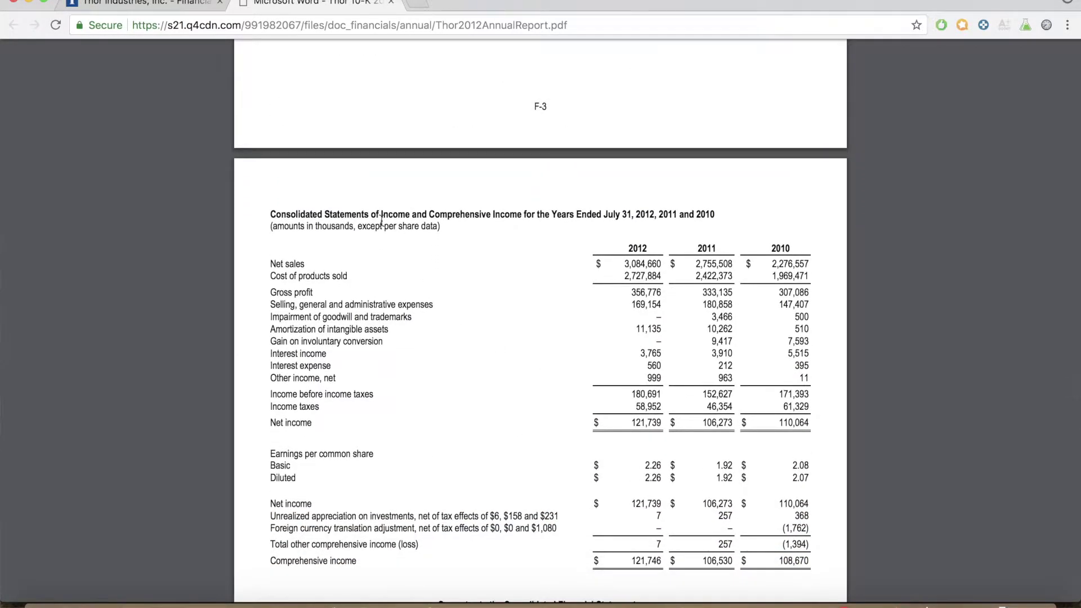
pyautogui.click(553, 294)
pyautogui.moveTo(268, 264); pyautogui.dragTo(317, 263)
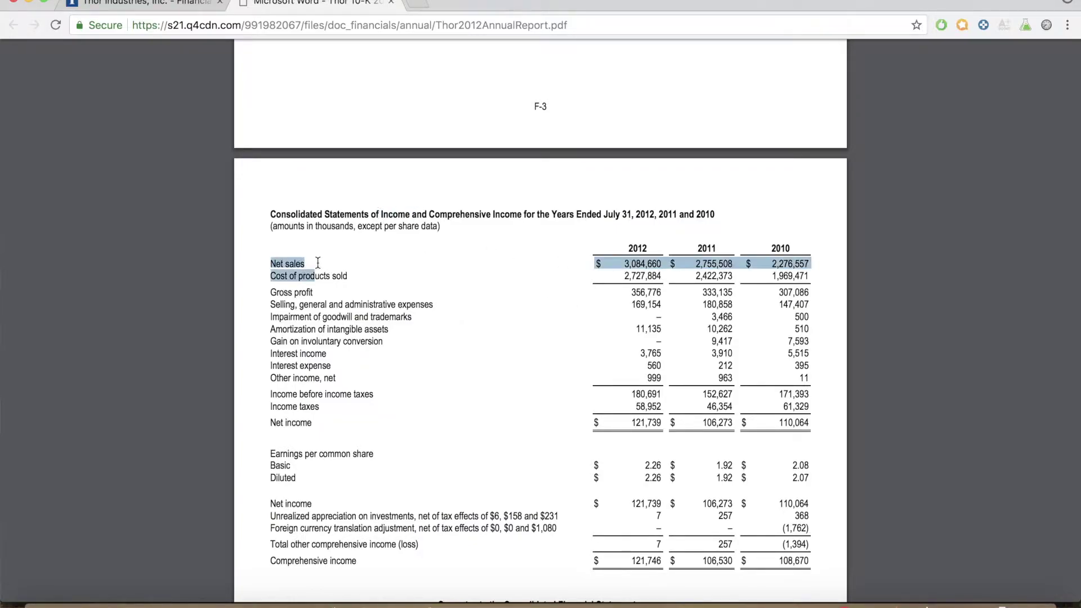
pyautogui.click(350, 278)
# - Using the cash flow statement, compute 2012 free cash flow in the calculator as 118841 minus the 10063 of property, plant and equipment purchases
pyautogui.scroll(-3, 316, 343)
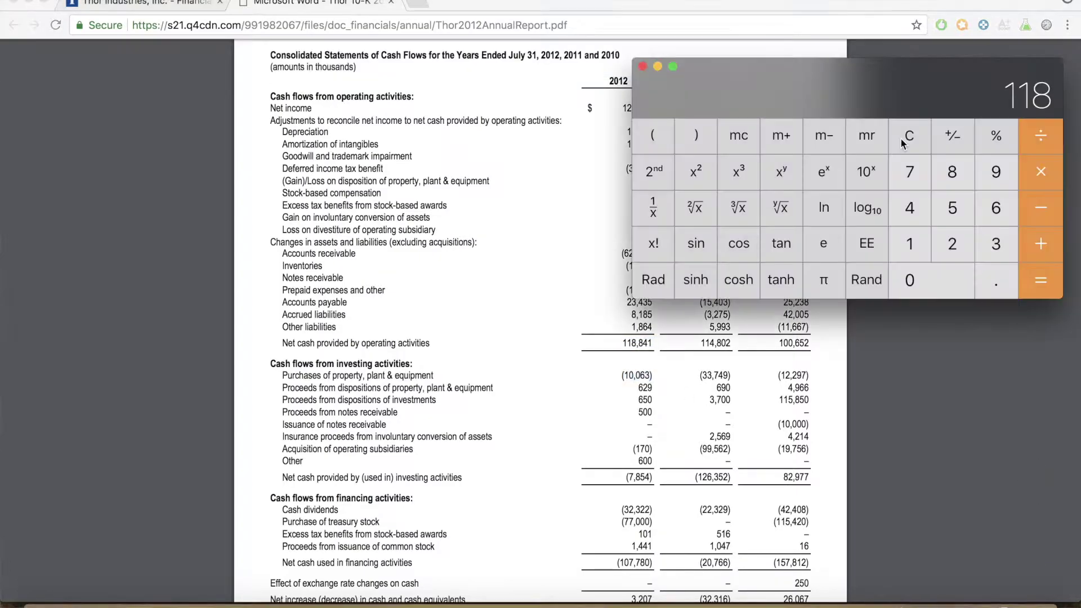
pyautogui.write('8841')
pyautogui.press('-')
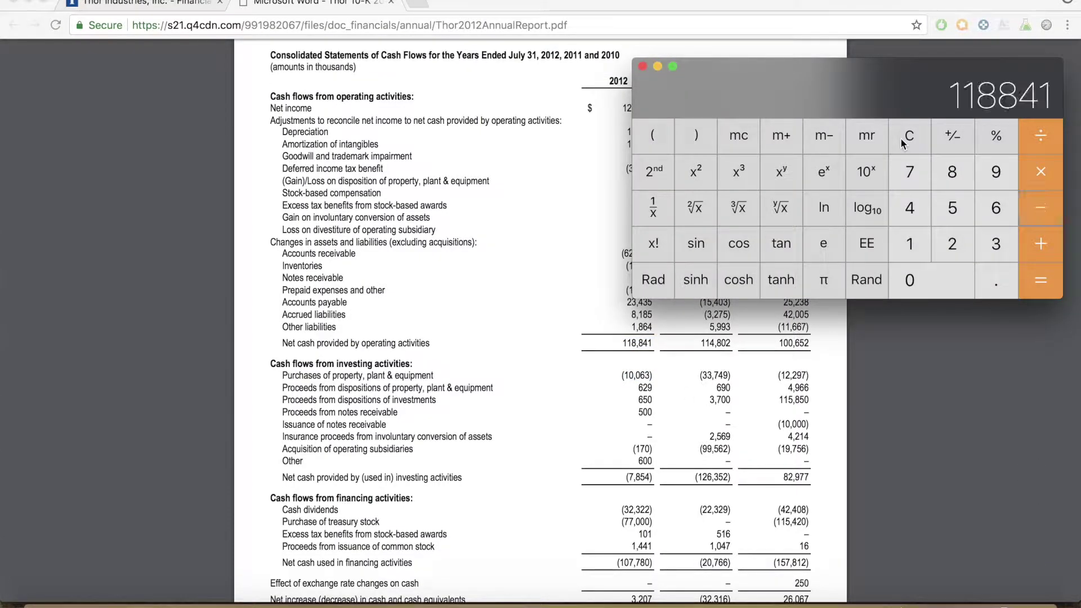
pyautogui.write('100')
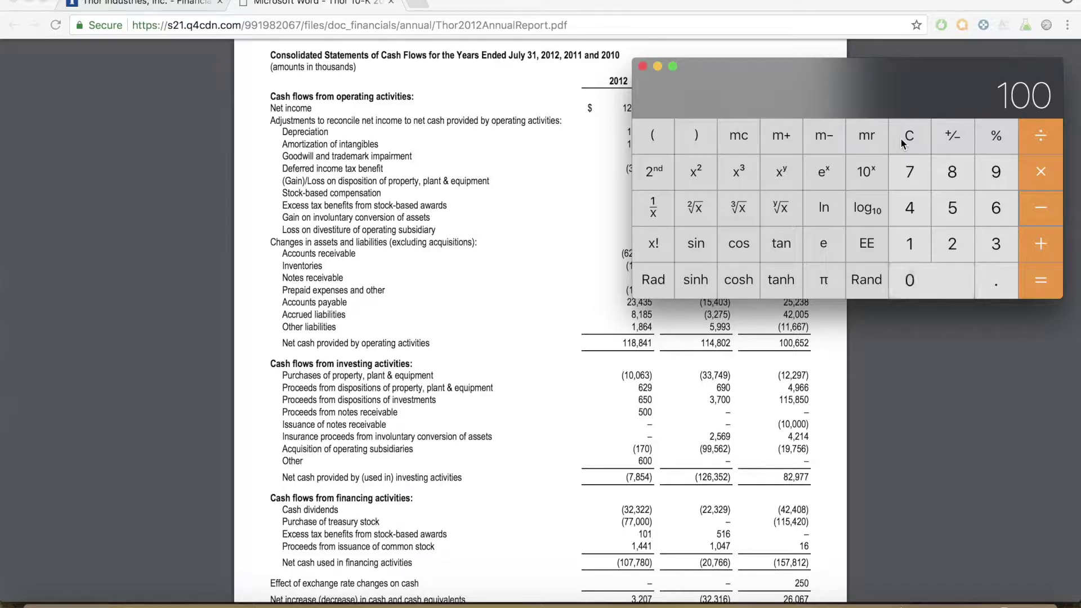
pyautogui.write('63')
pyautogui.press('Return')
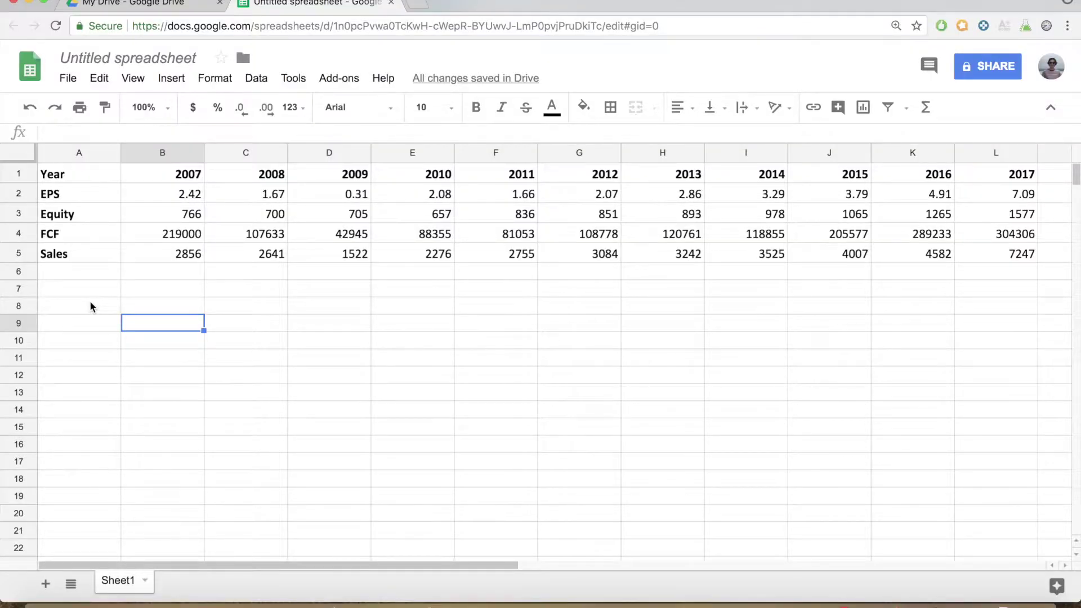
# - Copy the row labels EPS, Equity, FCF and Sales from A2:A5 into the cells starting at A8
pyautogui.click(89, 304)
pyautogui.moveTo(77, 195); pyautogui.dragTo(80, 253)
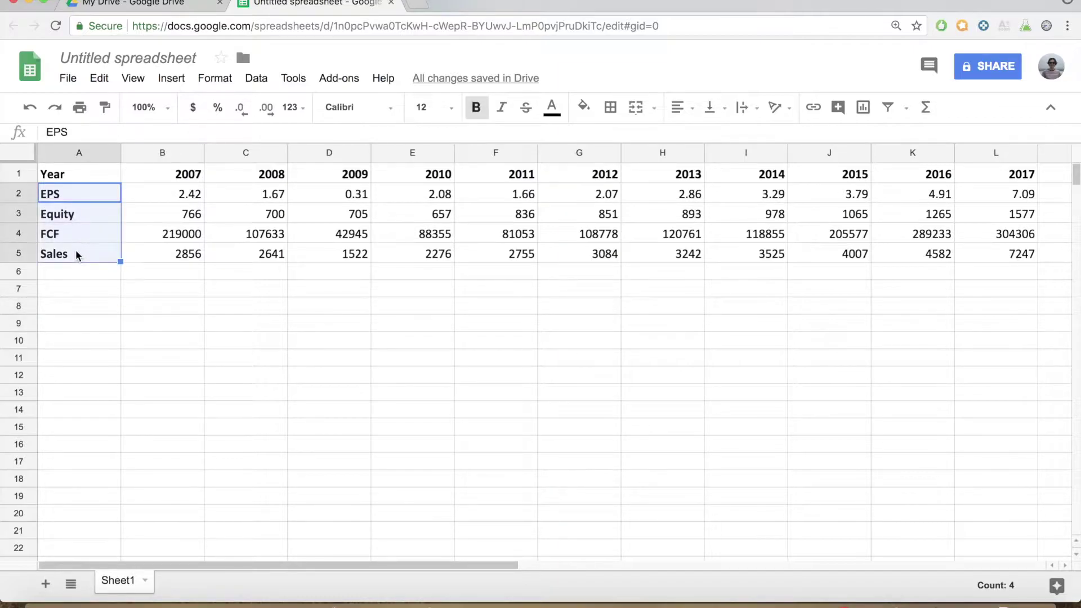
pyautogui.hotkey('ctrl', 'c')
pyautogui.click(87, 309)
pyautogui.hotkey('ctrl', 'v')
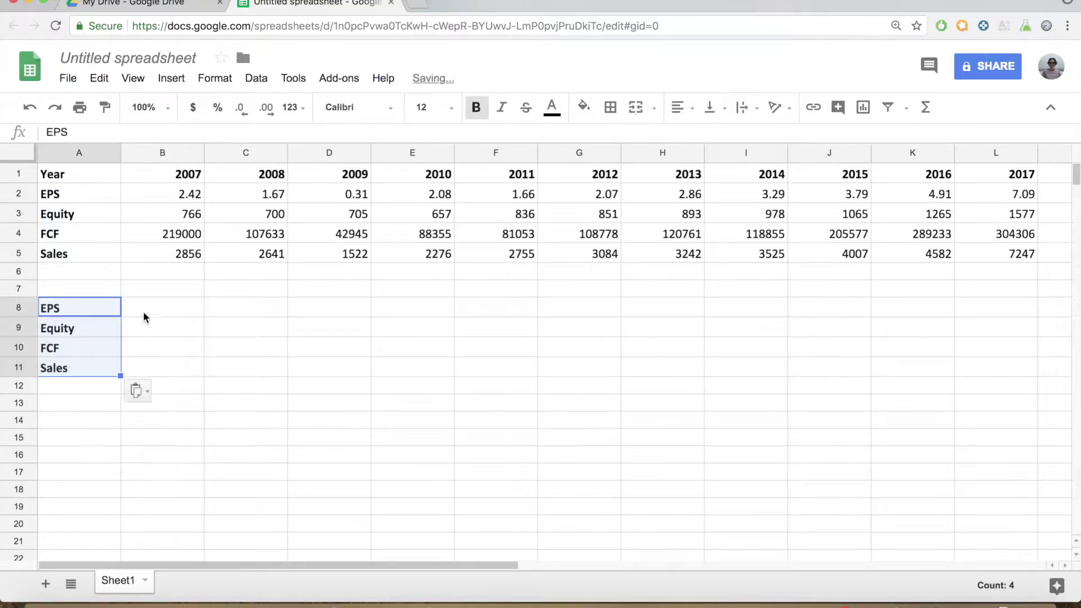
# - Enter the growth period headings 1yr, 3yr, 5yr and 9yr in cells B7 to E7
pyautogui.click(157, 289)
pyautogui.write('1yr')
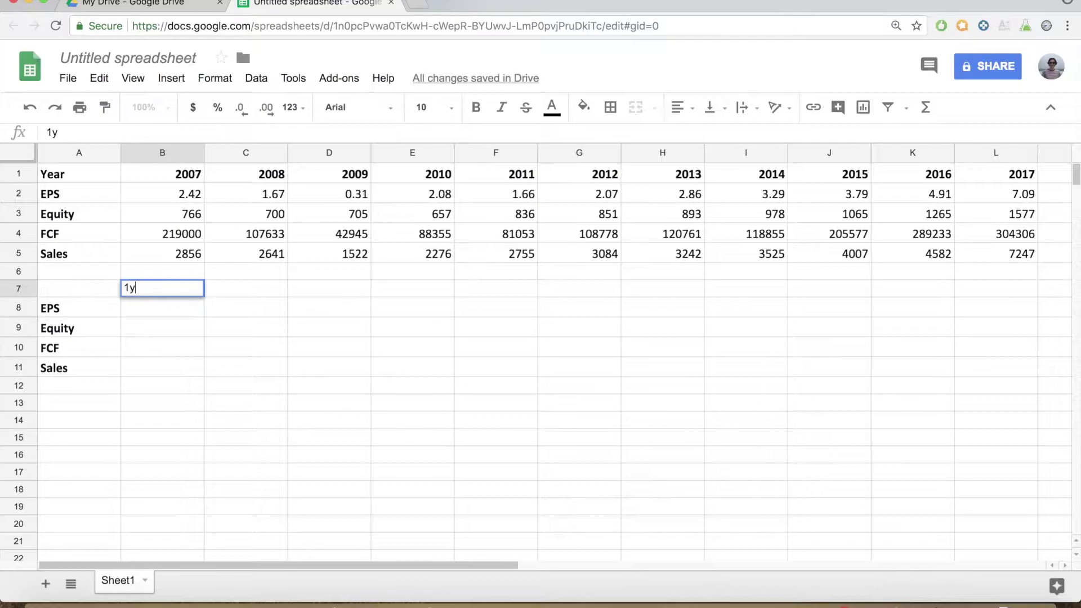
pyautogui.click(227, 296)
pyautogui.write('3yr')
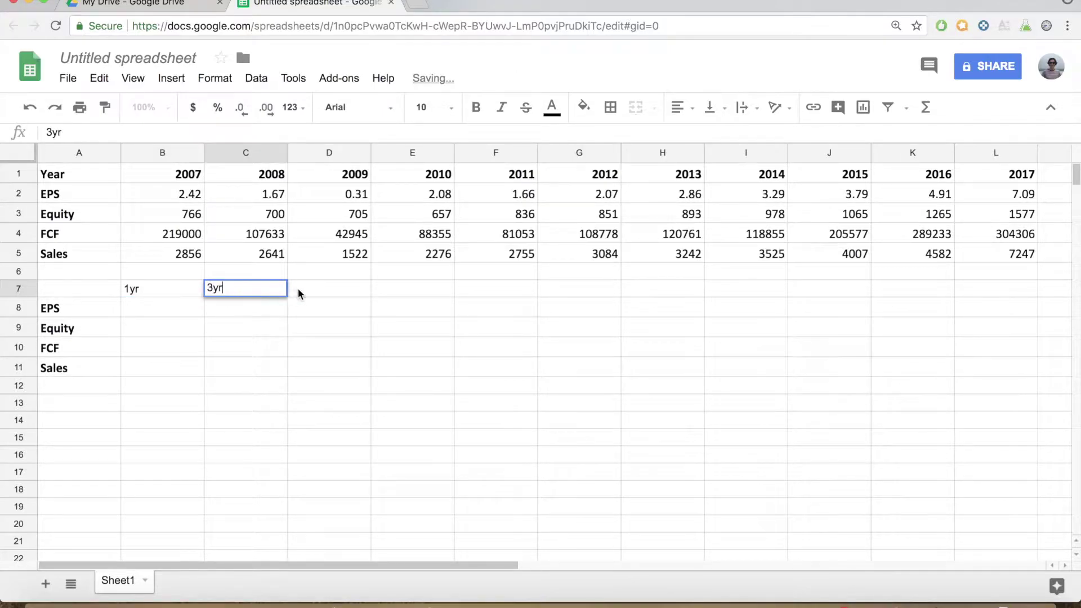
pyautogui.click(306, 292)
pyautogui.write('5yr')
pyautogui.click(435, 292)
pyautogui.write('9yr')
pyautogui.click(460, 337)
# - Make the growth period headings in B7:E7 bold
pyautogui.moveTo(141, 292); pyautogui.dragTo(410, 293)
pyautogui.hotkey('ctrl', 'b')
pyautogui.click(436, 346)
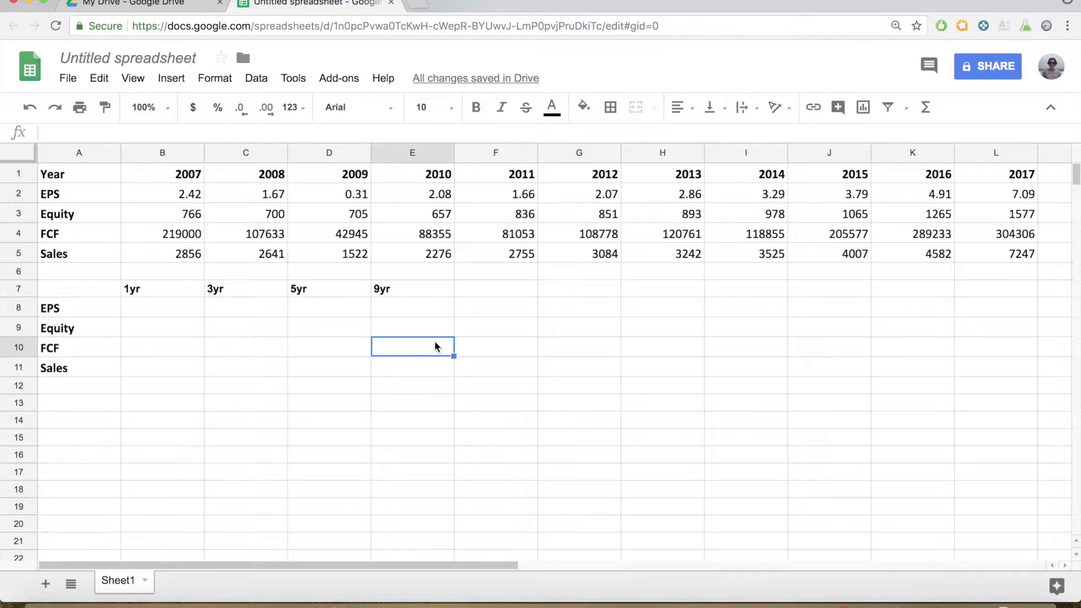
# - Enter the 1-year EPS growth formula =rate(1,,-K2,L2) in B8, using the 2016 and 2017 EPS
pyautogui.click(167, 312)
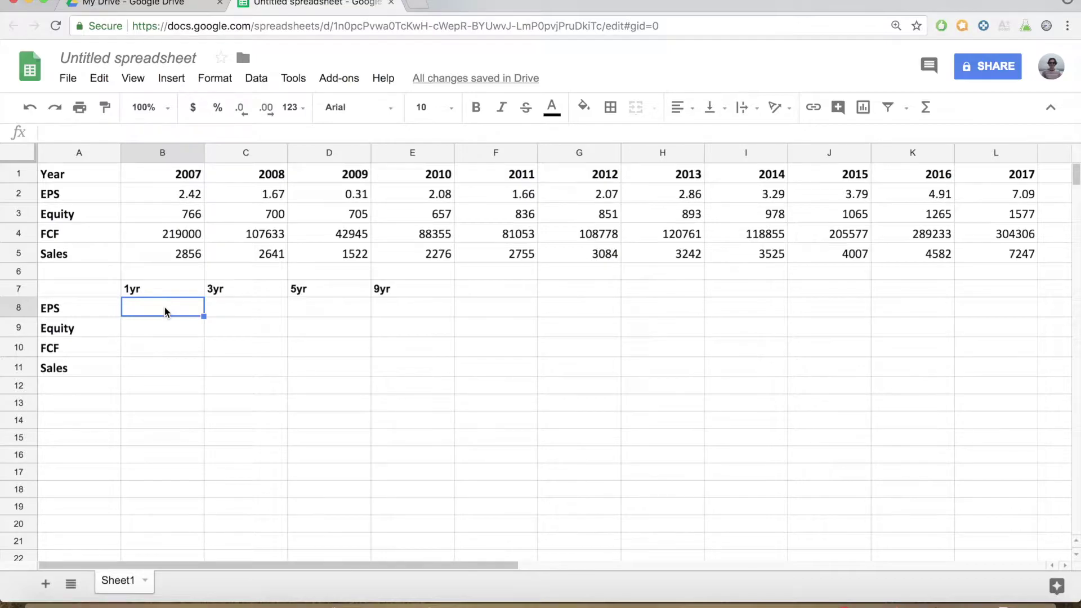
pyautogui.write('=rate')
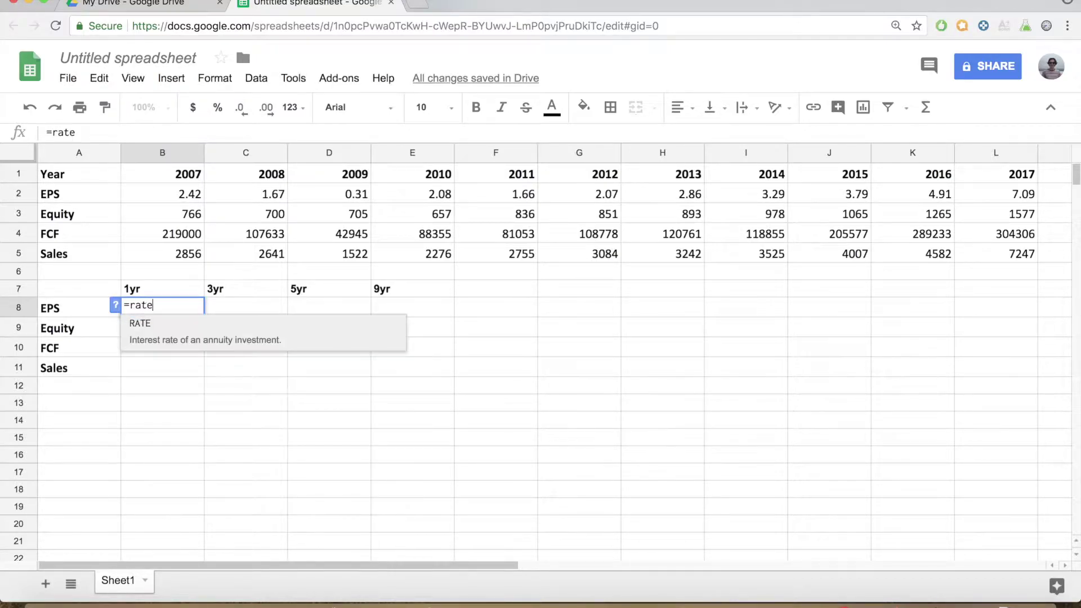
pyautogui.write('(')
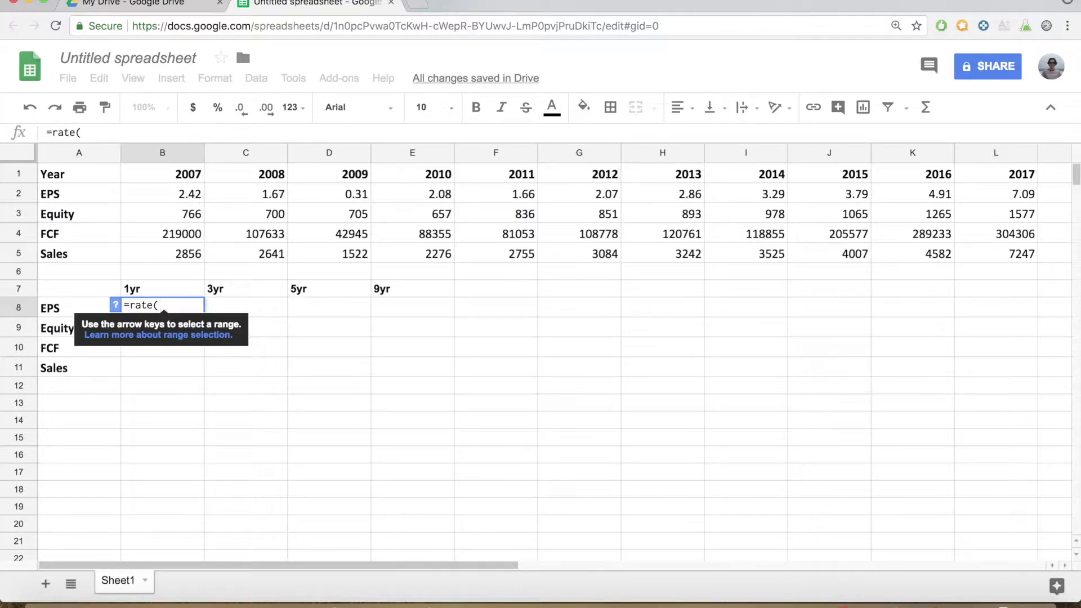
pyautogui.write('1')
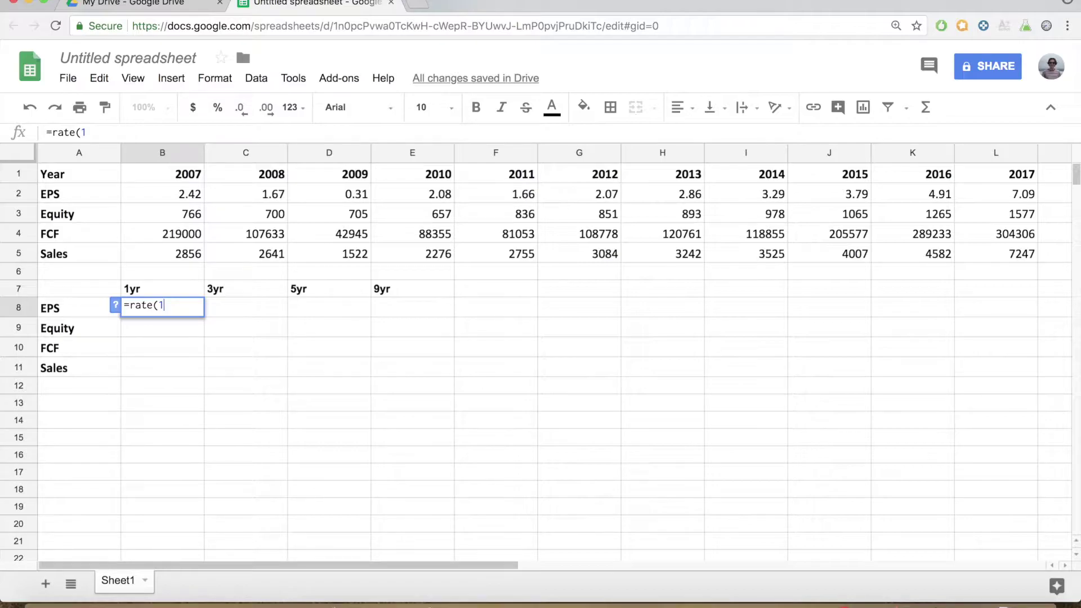
pyautogui.write(',,-')
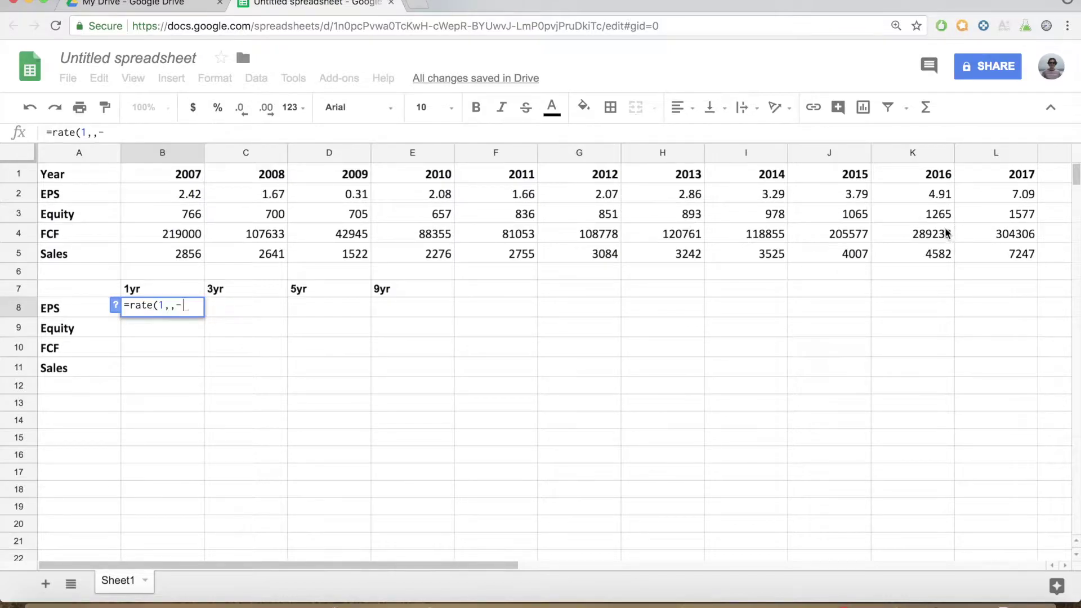
pyautogui.click(933, 196)
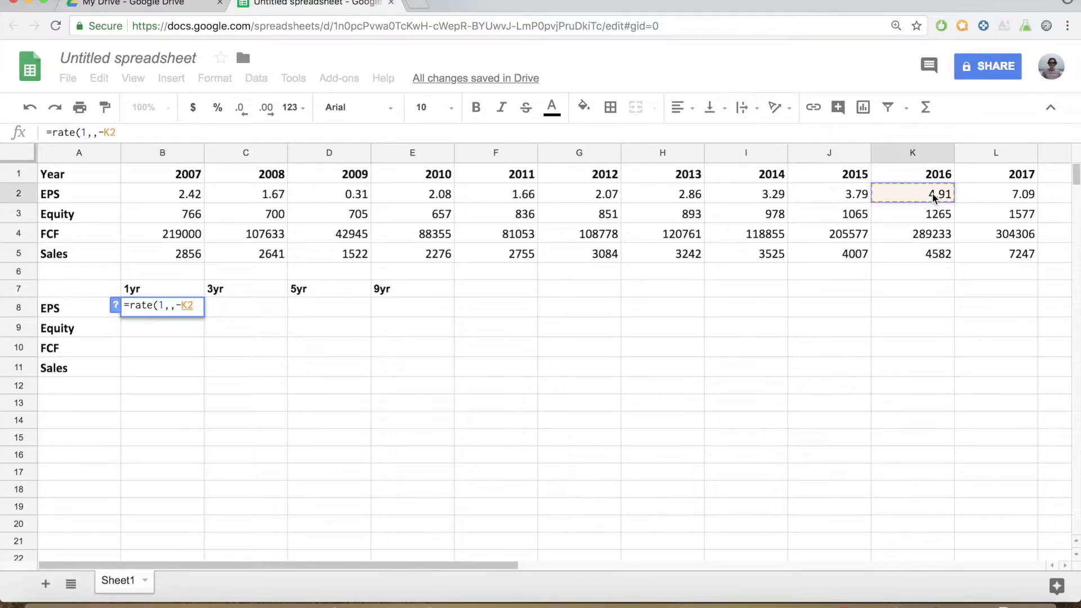
pyautogui.write(',')
pyautogui.click(1022, 195)
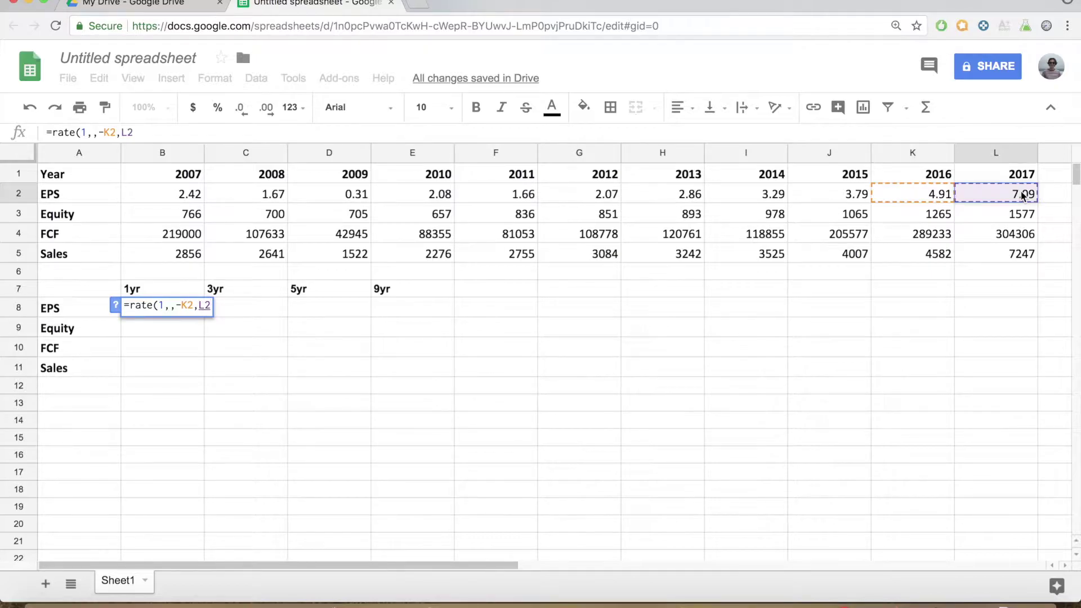
pyautogui.write(')')
pyautogui.press('Return')
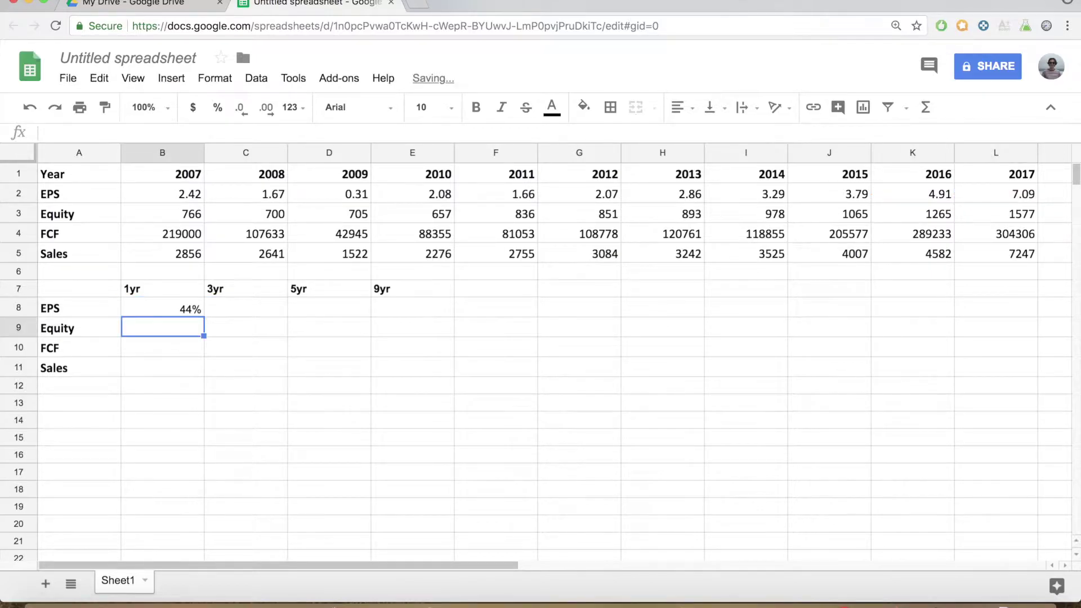
# - Lock the column references in the B8 formula so it reads =rate(1,,-$K2,$L2)
pyautogui.click(191, 312)
pyautogui.doubleClick(184, 309)
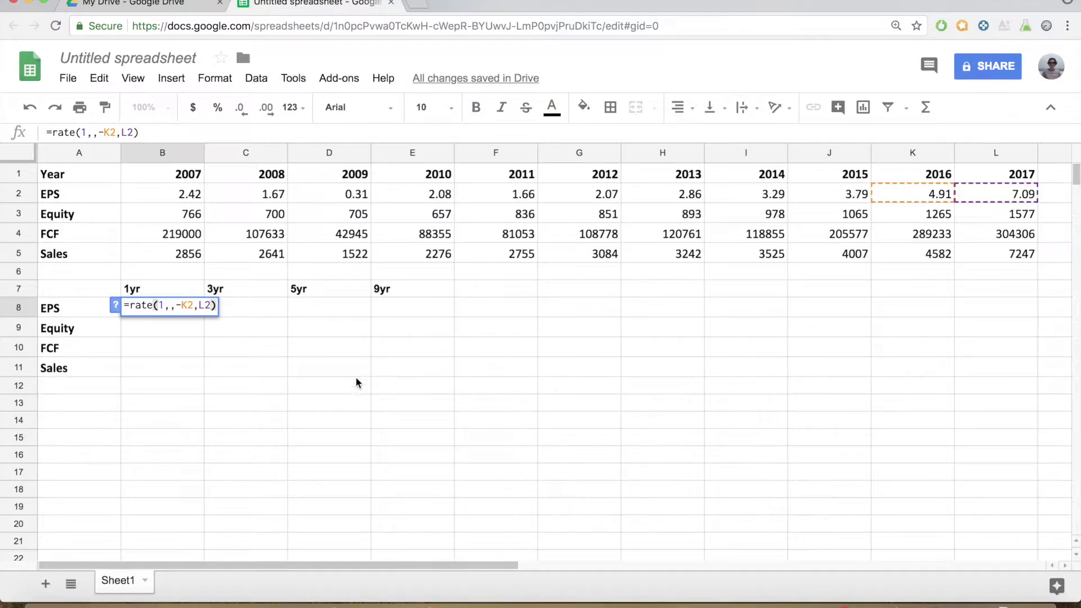
pyautogui.click(199, 305)
pyautogui.write('$')
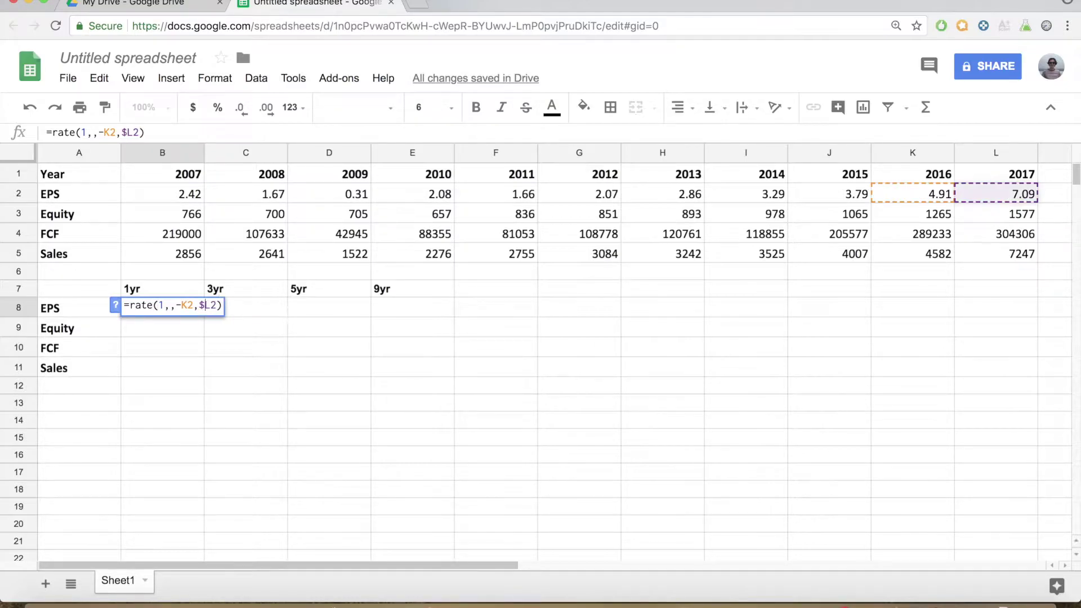
pyautogui.click(180, 305)
pyautogui.write('$')
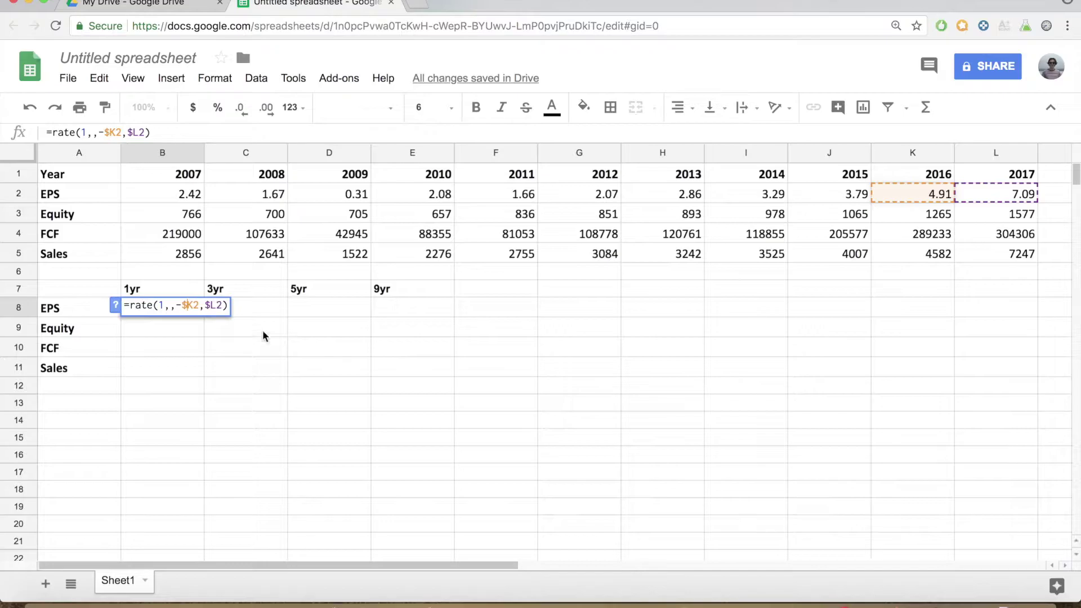
pyautogui.click(242, 331)
# - Fill the 1-year growth formula from B8 down through B11 for Equity, FCF and Sales
pyautogui.click(199, 309)
pyautogui.moveTo(201, 315); pyautogui.dragTo(200, 368)
pyautogui.click(253, 369)
# - Check the cell references in the filled 1-year growth formulas for Equity in B9 and FCF in B10
pyautogui.doubleClick(183, 333)
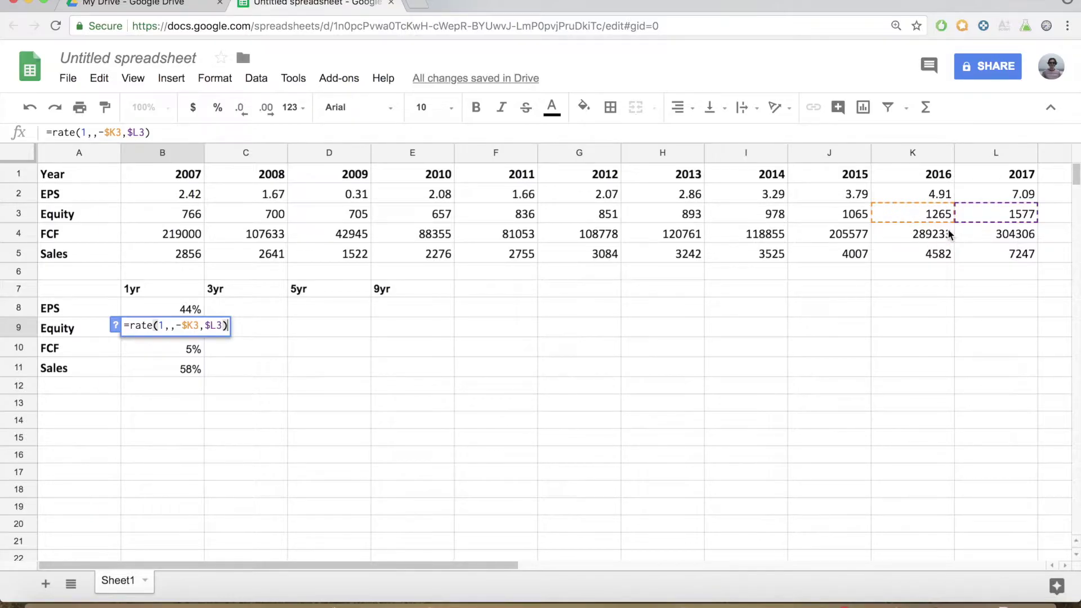
pyautogui.click(228, 368)
pyautogui.doubleClick(178, 350)
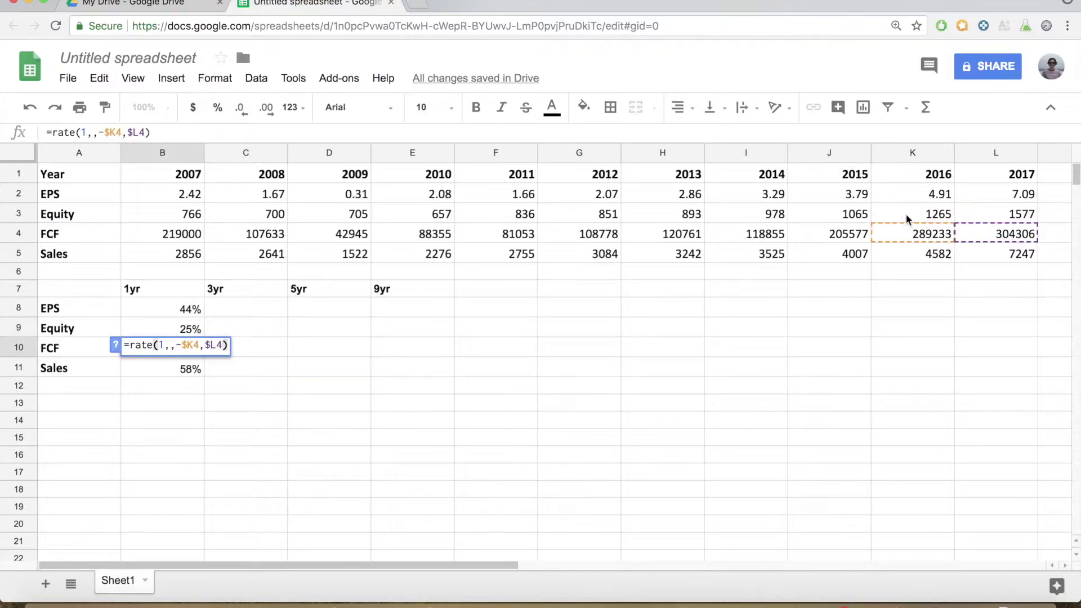
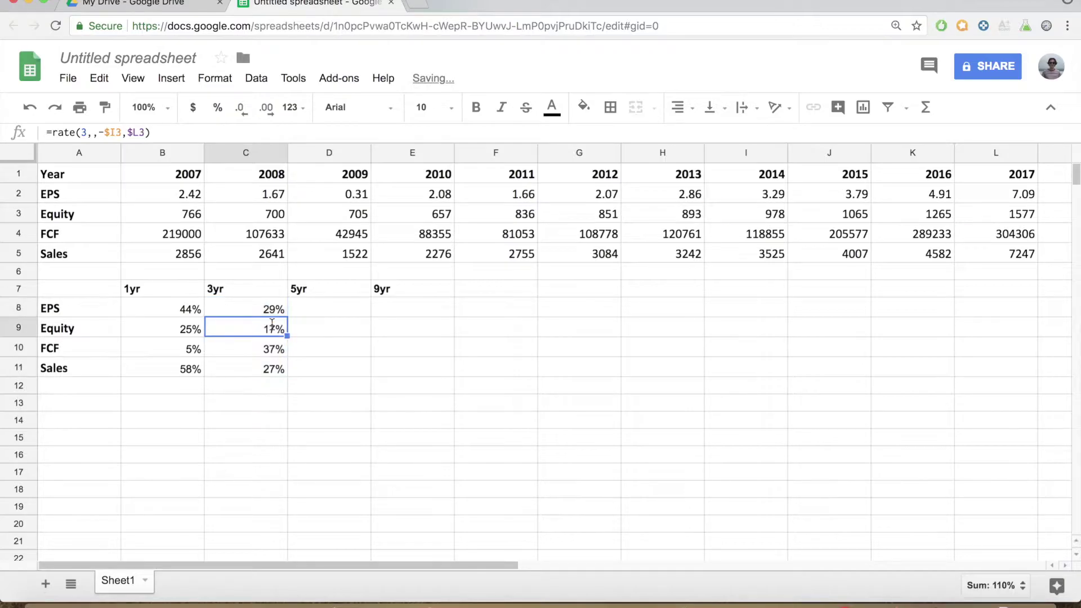
# - Enter the 5-year EPS growth formula =rate(5,,-G2,L2) in D8, using the 2012 and 2017 EPS
pyautogui.click(347, 313)
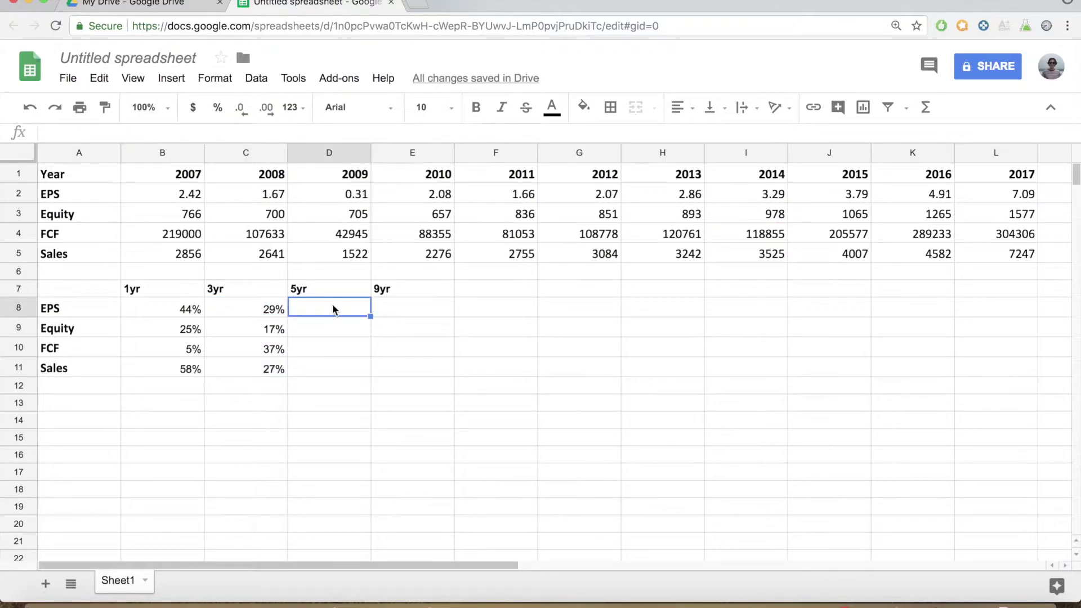
pyautogui.write('=rate')
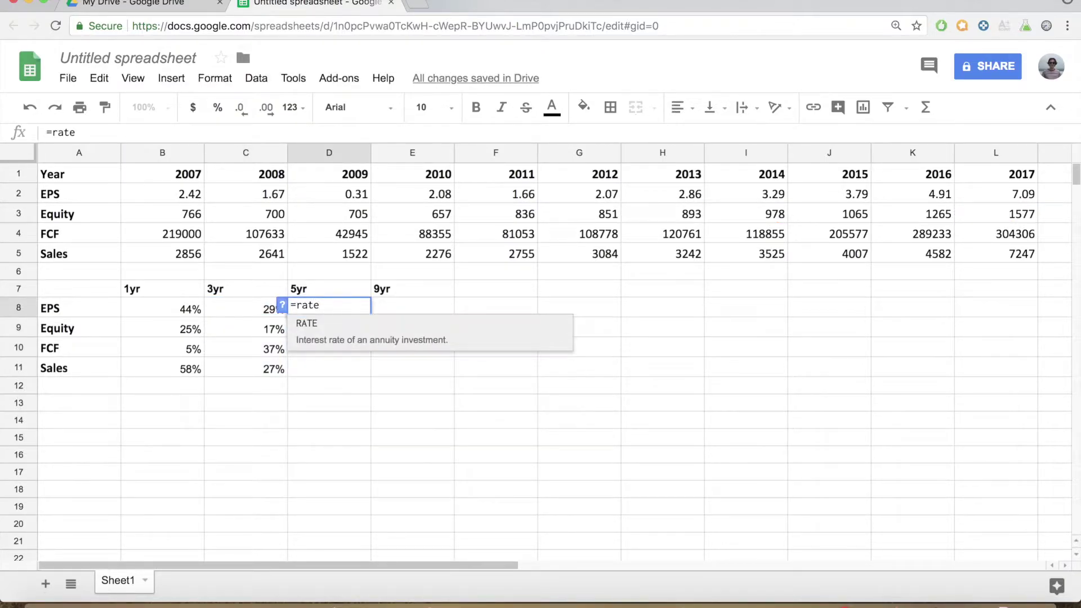
pyautogui.write('(5,,-1')
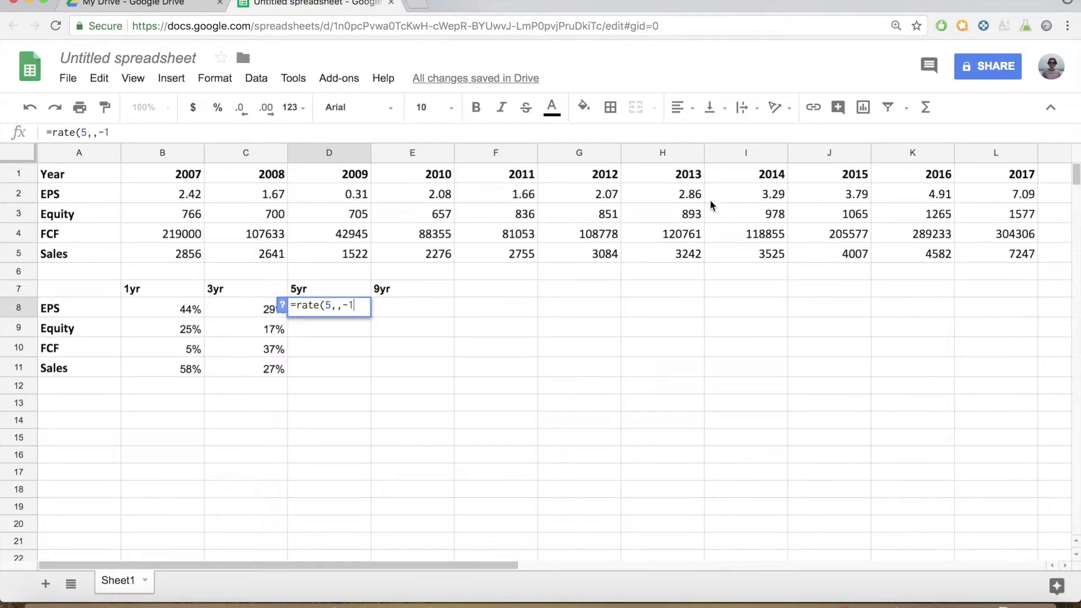
pyautogui.click(601, 197)
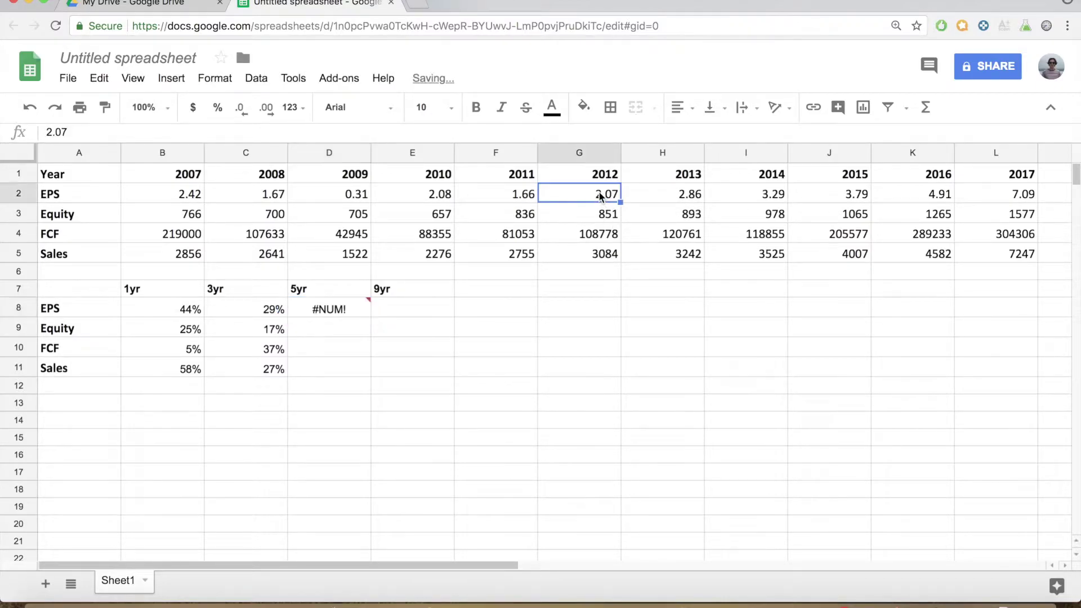
pyautogui.click(344, 311)
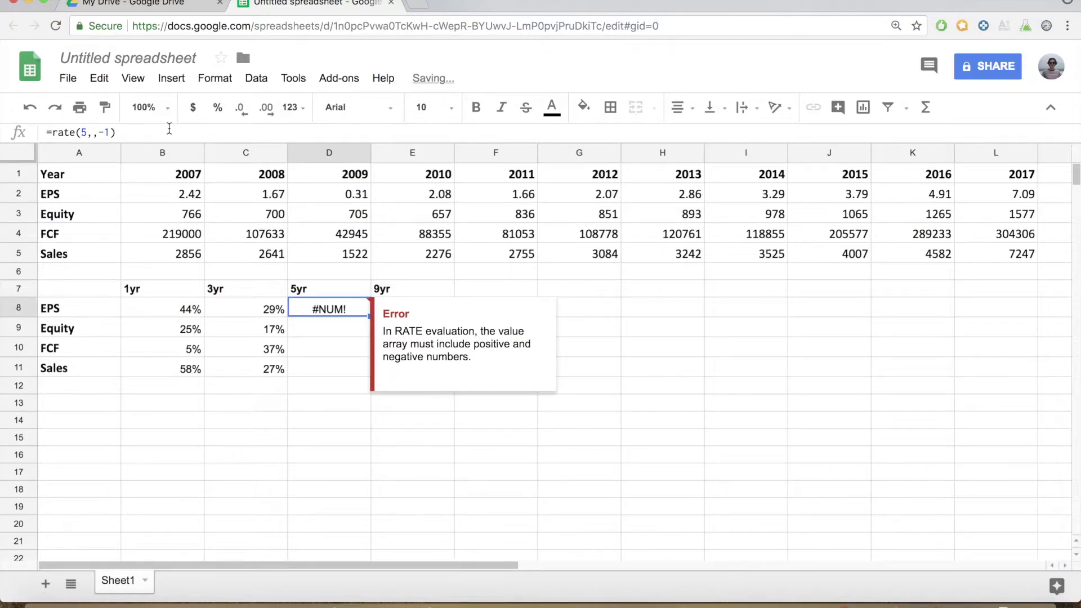
pyautogui.click(110, 131)
pyautogui.press('BackSpace')
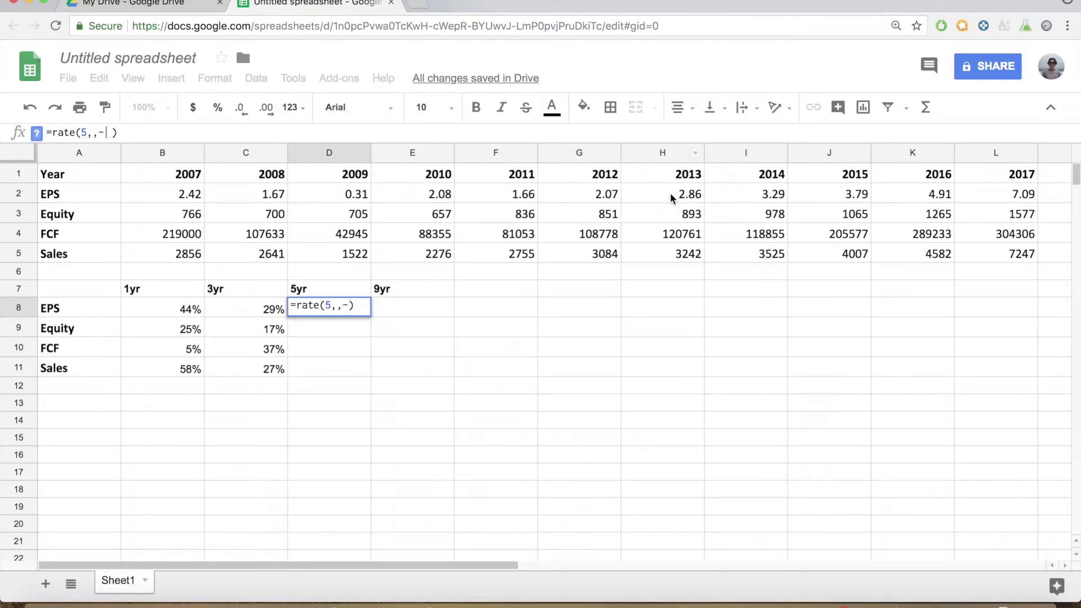
pyautogui.click(600, 196)
pyautogui.write(',')
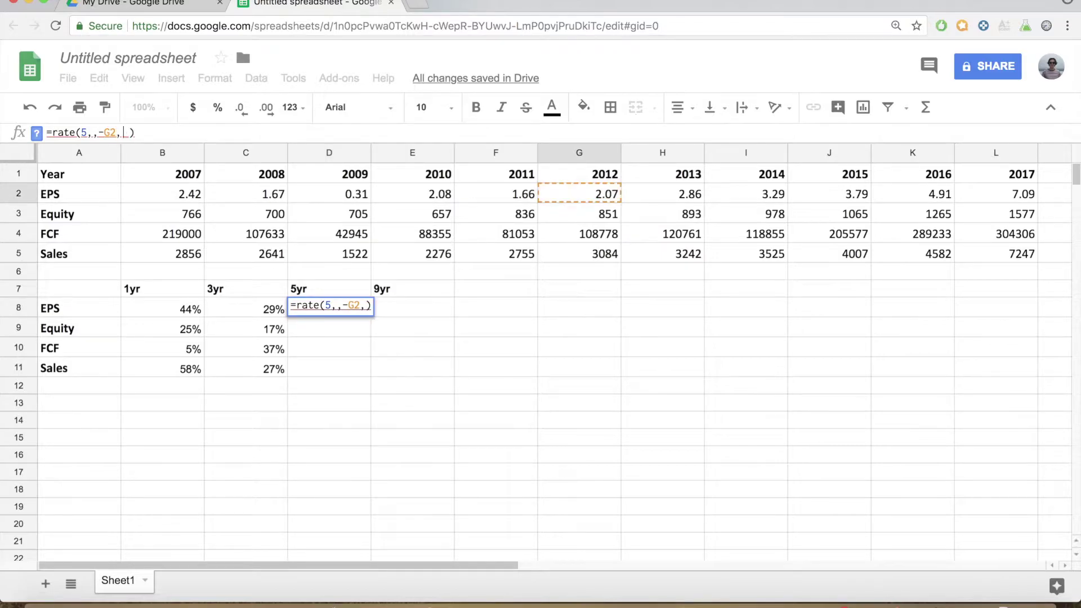
pyautogui.click(1013, 196)
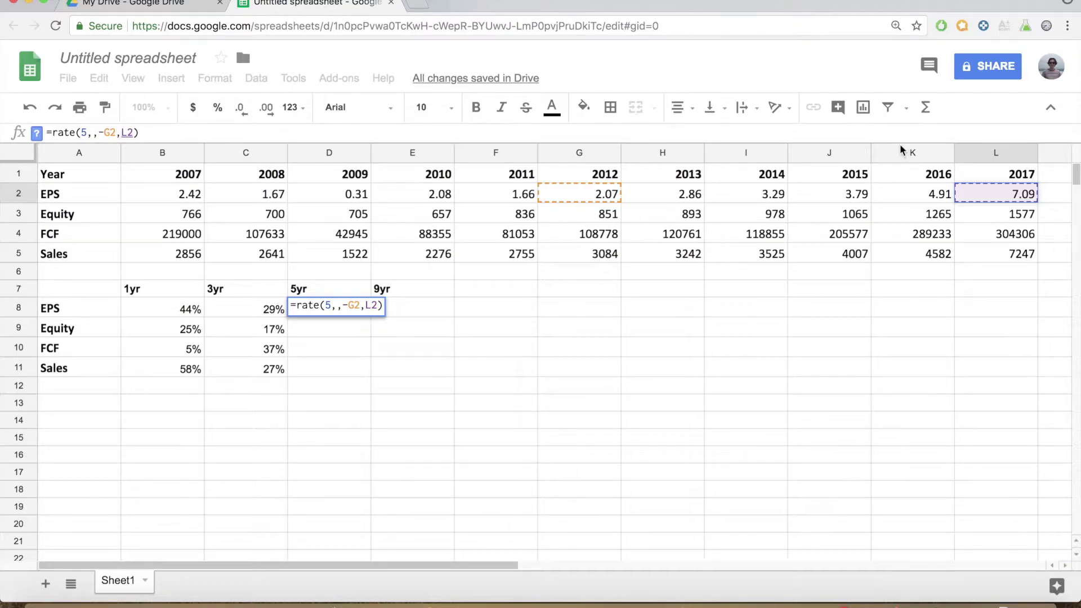
# - Lock the column of the 2017 EPS reference in the D8 formula as $L2 and commit the formula
pyautogui.write(')')
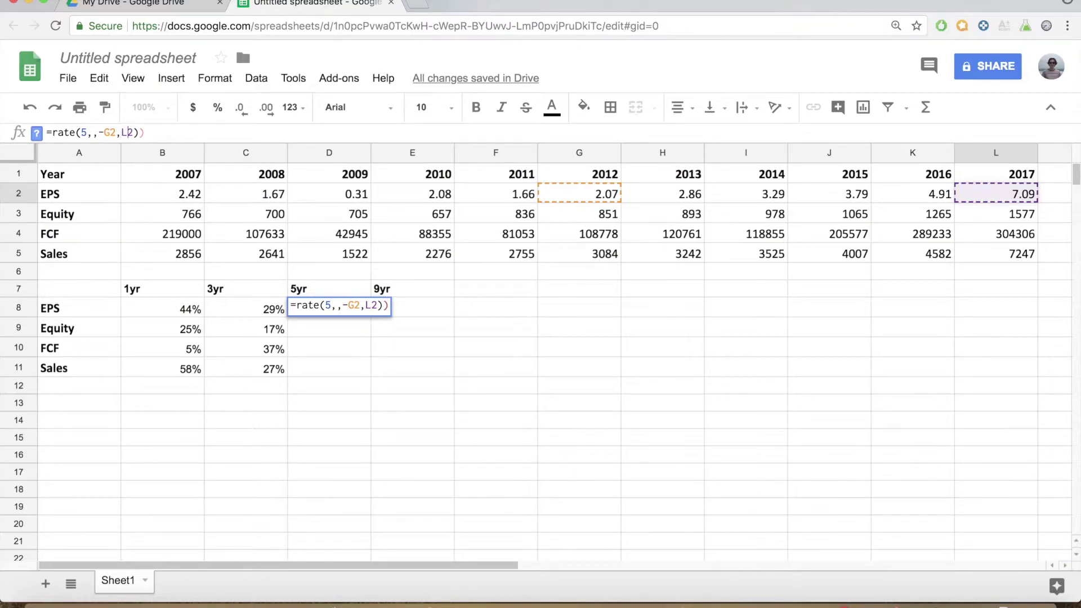
pyautogui.press('BackSpace')
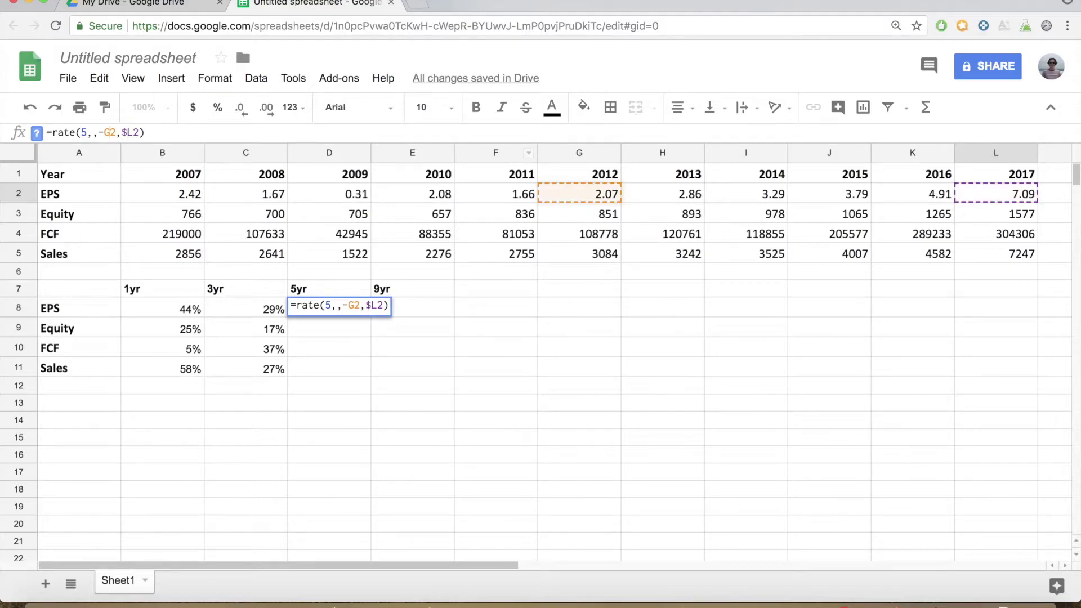
pyautogui.press('Return')
# - Fill the 5-year growth formula from D8 down through D11 for Equity, FCF and Sales
pyautogui.click(354, 309)
pyautogui.moveTo(371, 318); pyautogui.dragTo(373, 374)
pyautogui.click(467, 401)
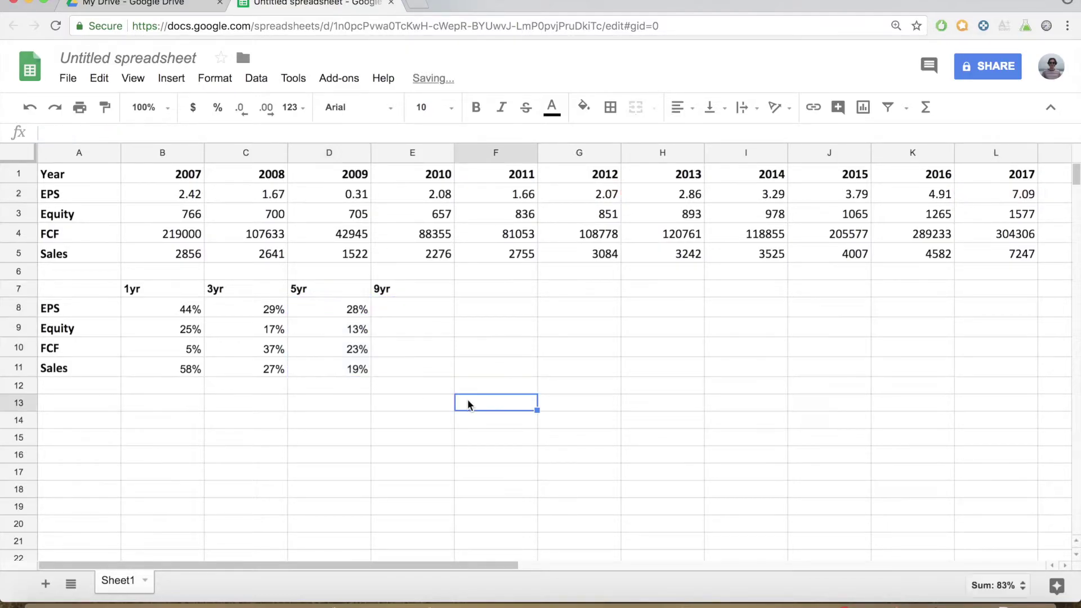
# - Enter the 9-year EPS growth formula =rate(9,,-C2,L2) in E8, using the 2008 and 2017 EPS
pyautogui.click(412, 303)
pyautogui.write('=-')
pyautogui.press('BackSpace')
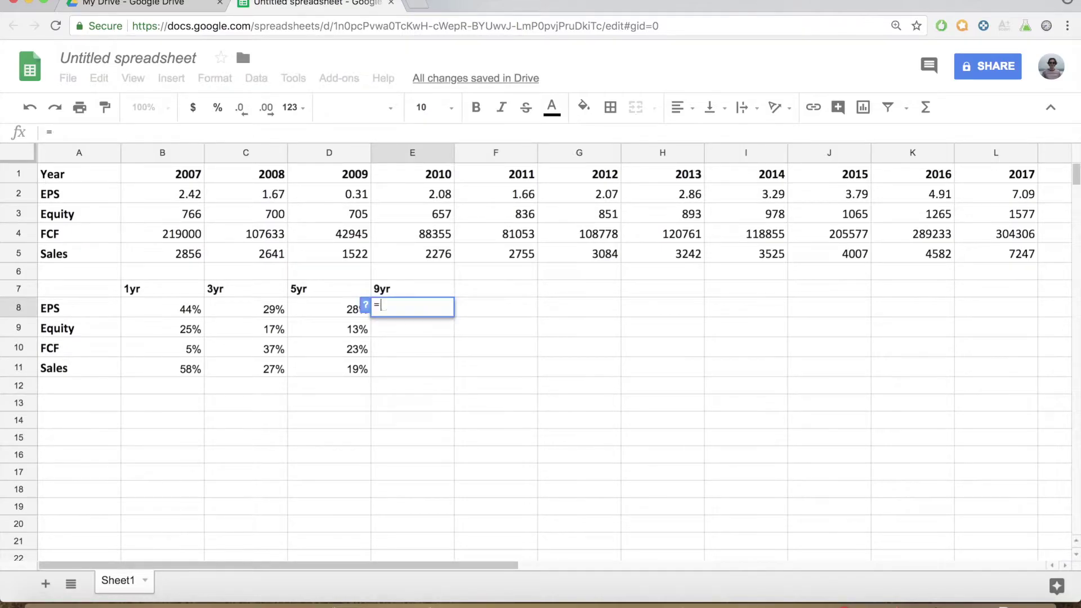
pyautogui.write('rate(9,,-')
pyautogui.click(267, 198)
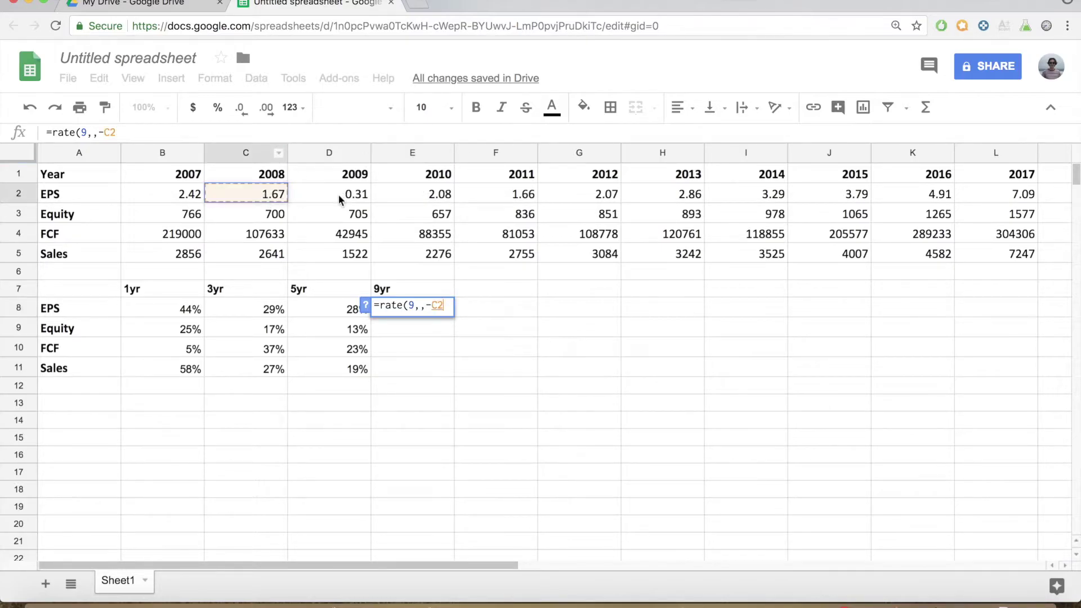
pyautogui.write(',')
pyautogui.click(1014, 196)
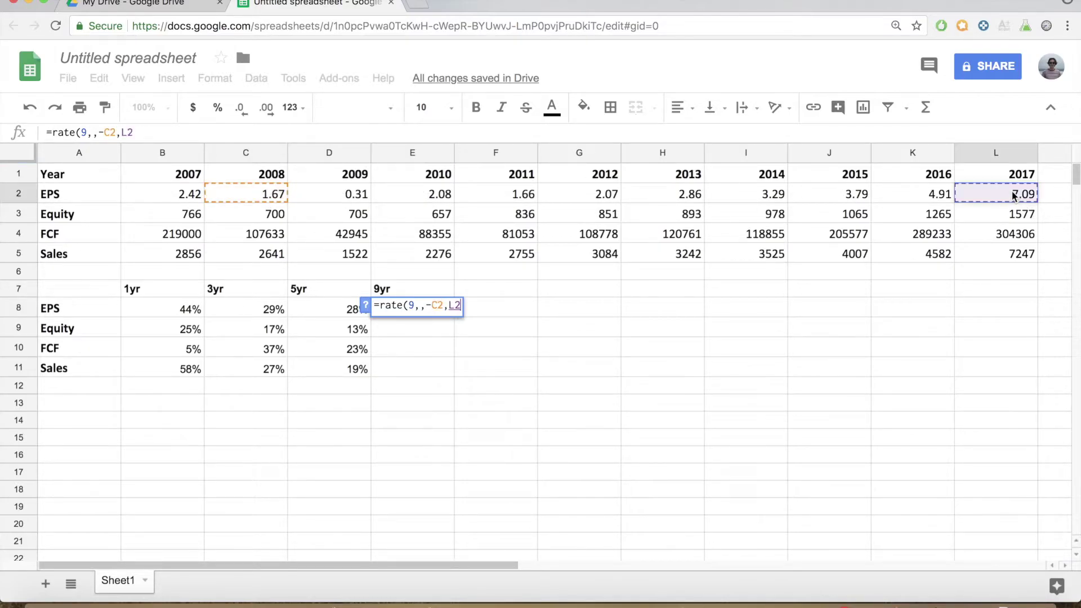
pyautogui.write(')')
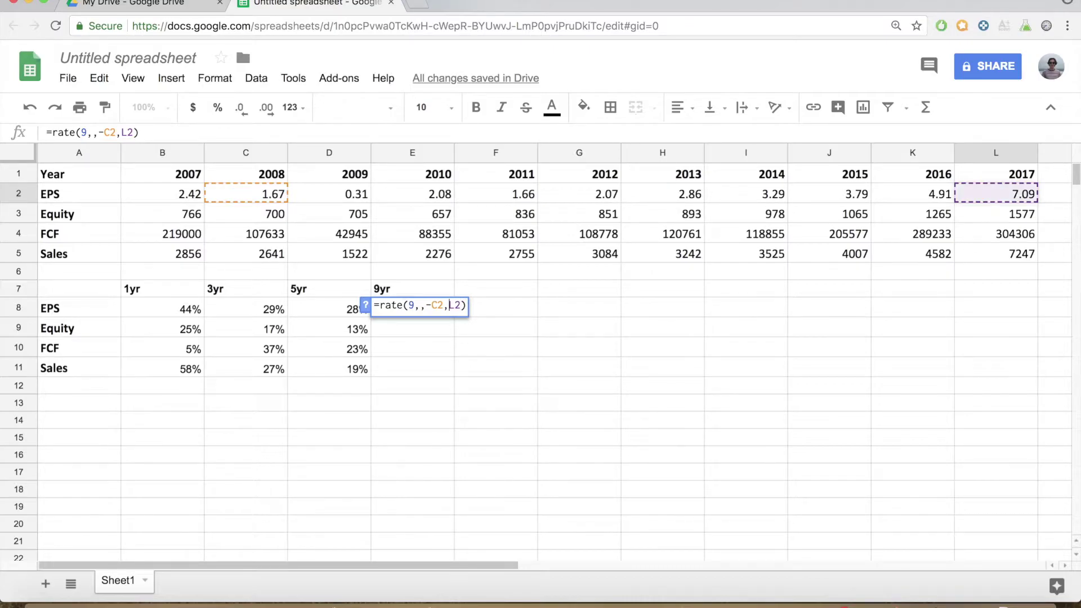
pyautogui.press('Return')
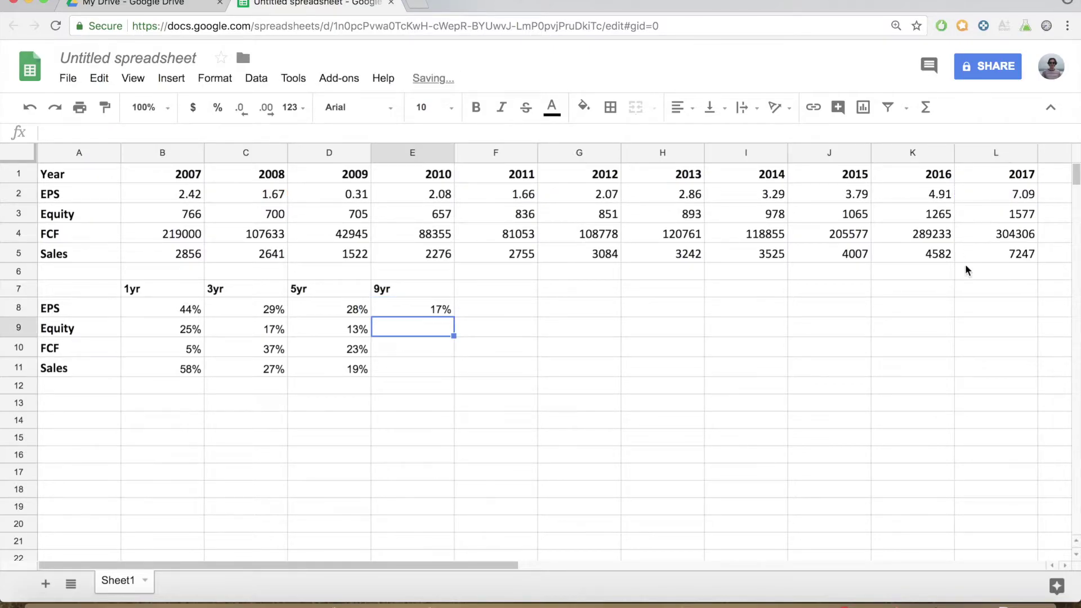
# - Fill the 9-year growth formula from E8 down through E11 for Equity, FCF and Sales
pyautogui.click(448, 313)
pyautogui.moveTo(453, 317); pyautogui.dragTo(451, 371)
pyautogui.click(550, 372)
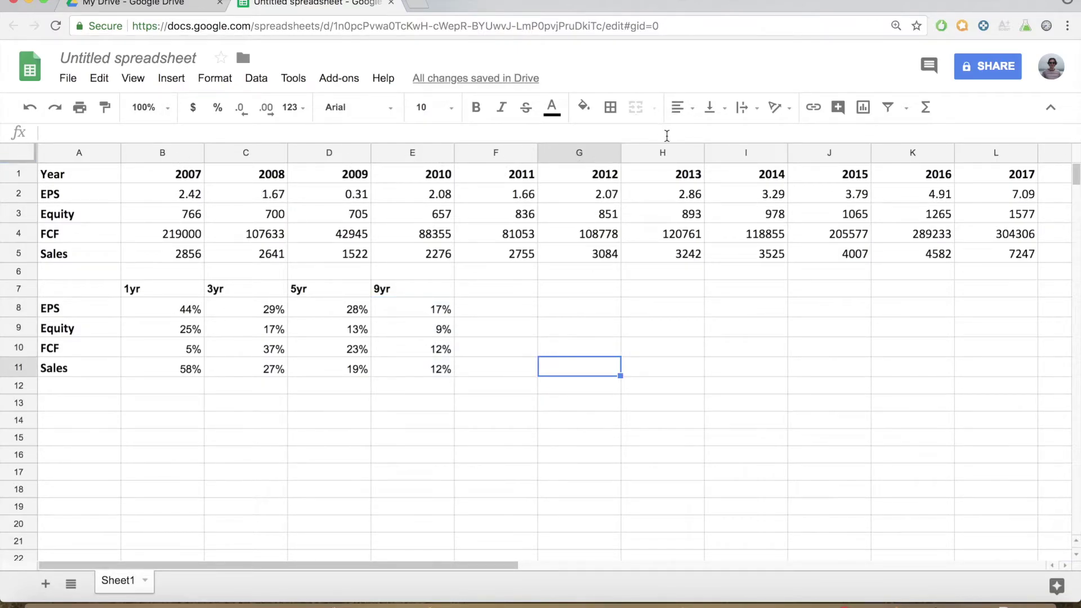
pyautogui.click(551, 329)
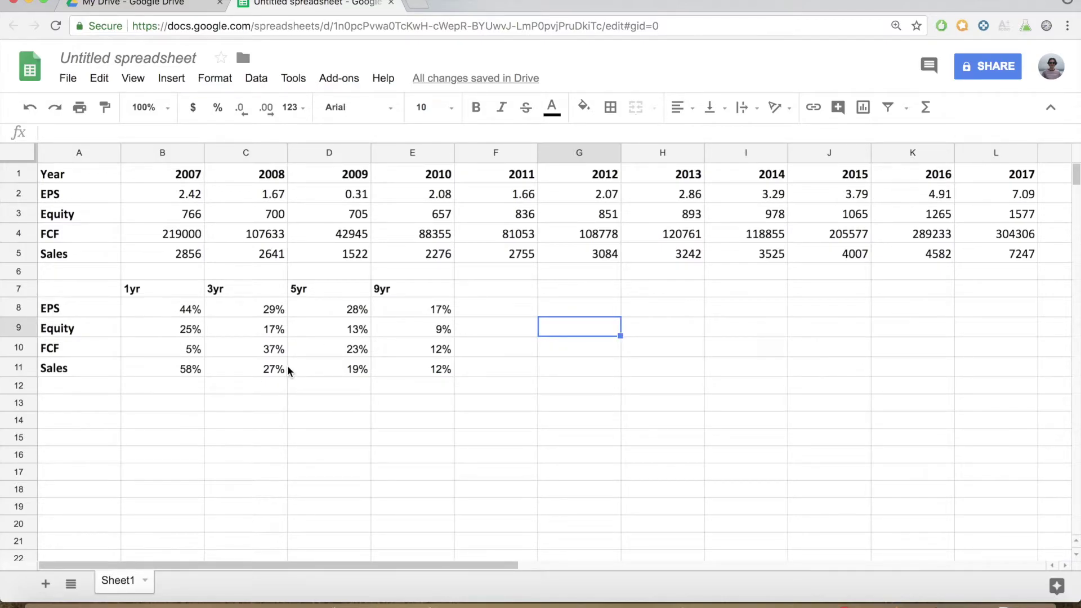
pyautogui.click(173, 313)
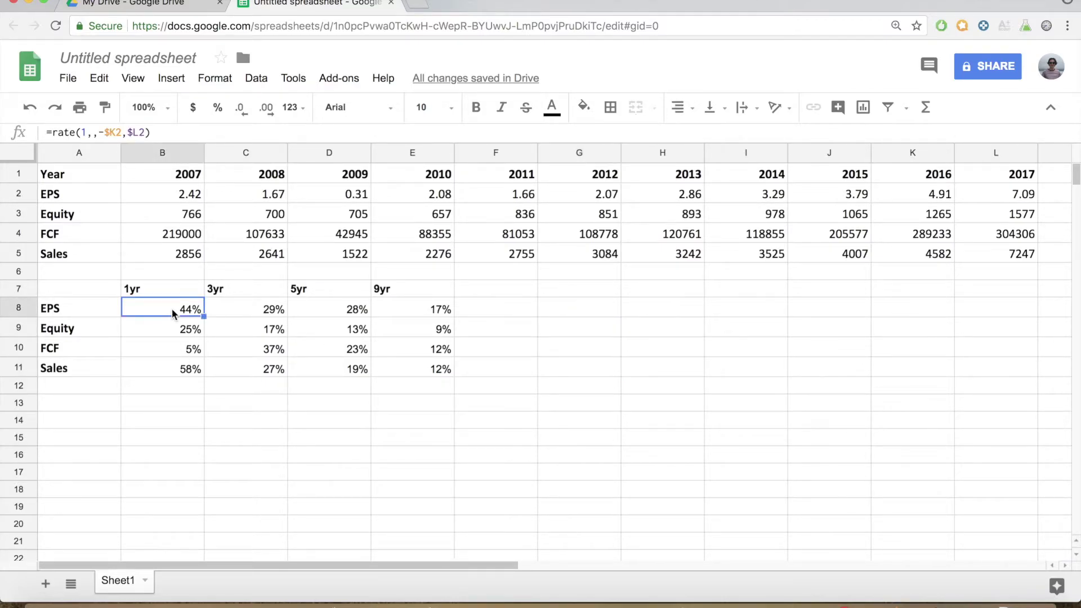